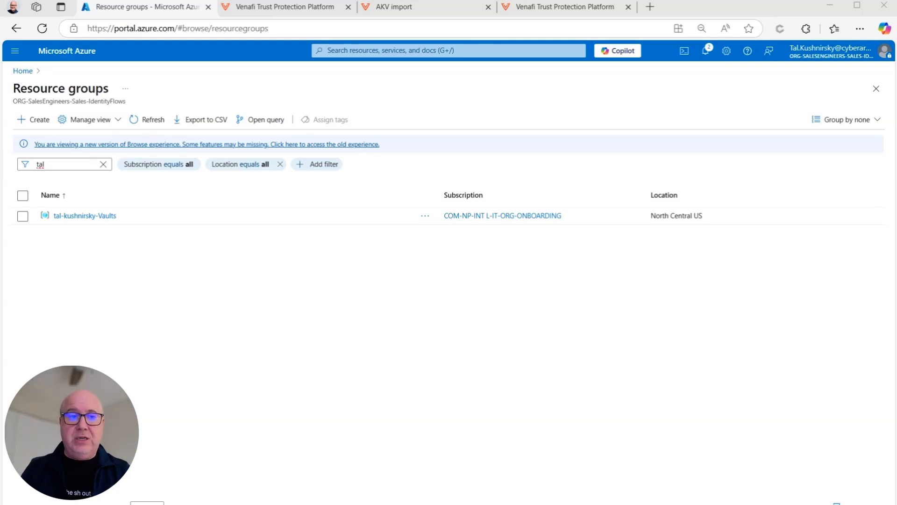
Step: Find the TLSPD role assignment on the vaults resource group and view the Venafi TLSPD role's action and data-action permissions
left_click(103, 217)
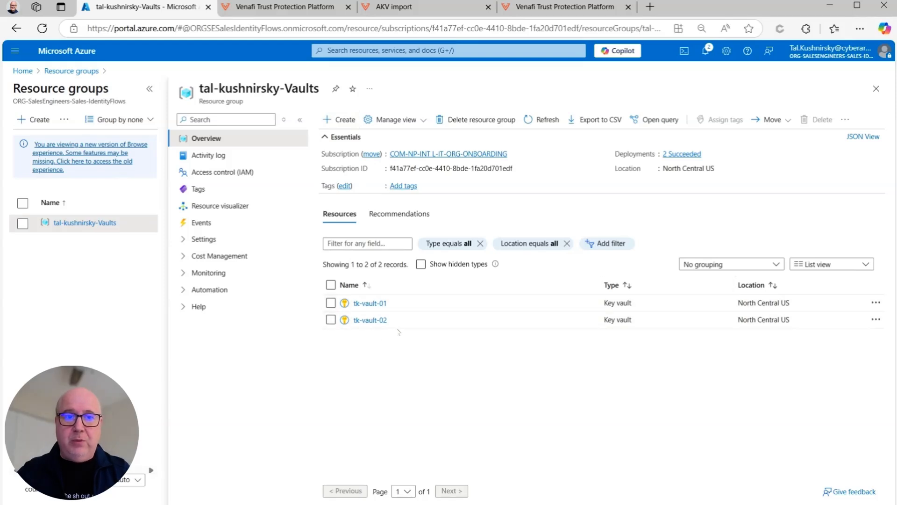
left_click(243, 175)
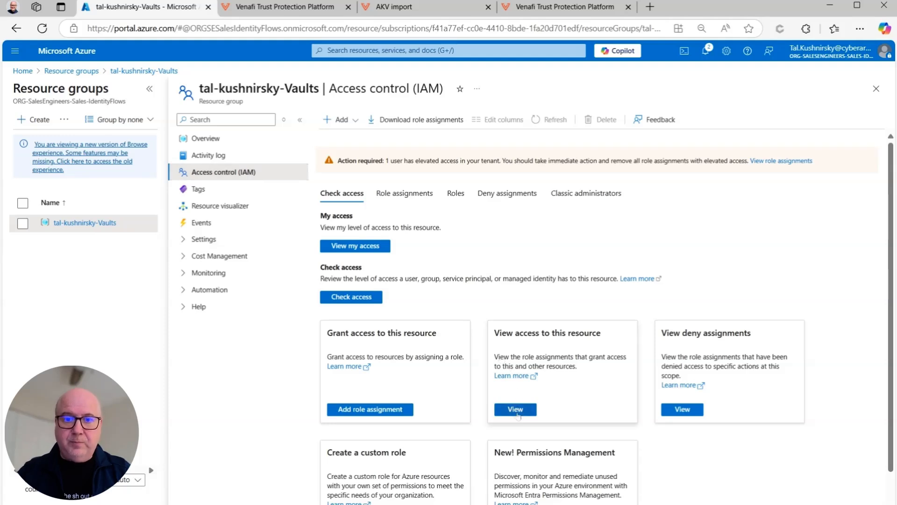
left_click(515, 409)
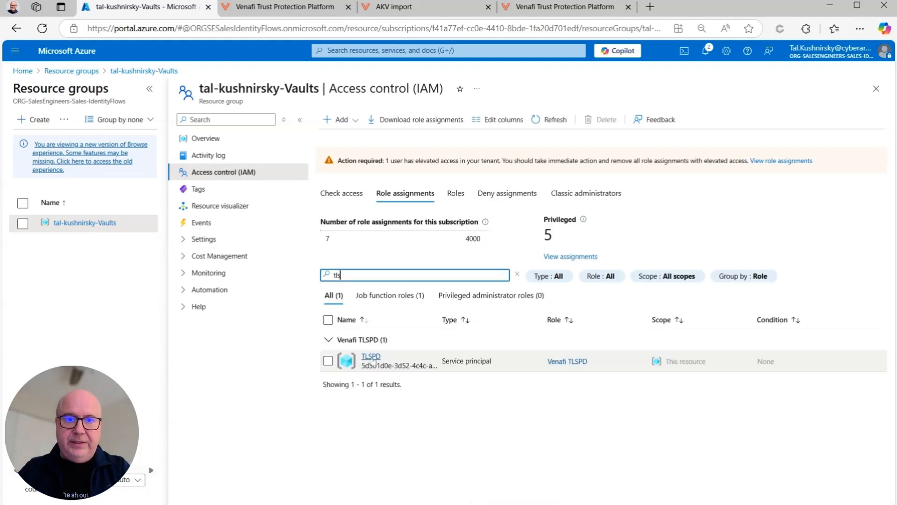
left_click(573, 362)
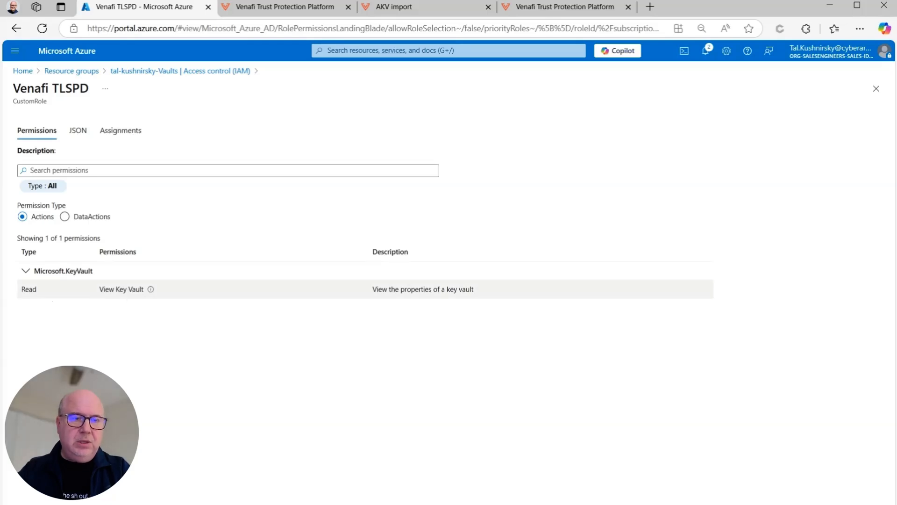
left_click(64, 217)
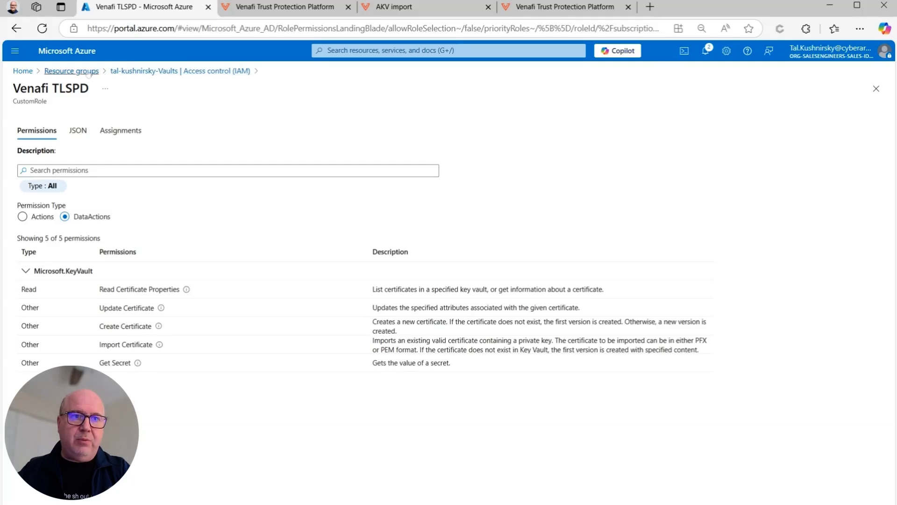
Step: Return to the resource group overview and check the access policies and access configuration of tk-vault-01
left_click(16, 28)
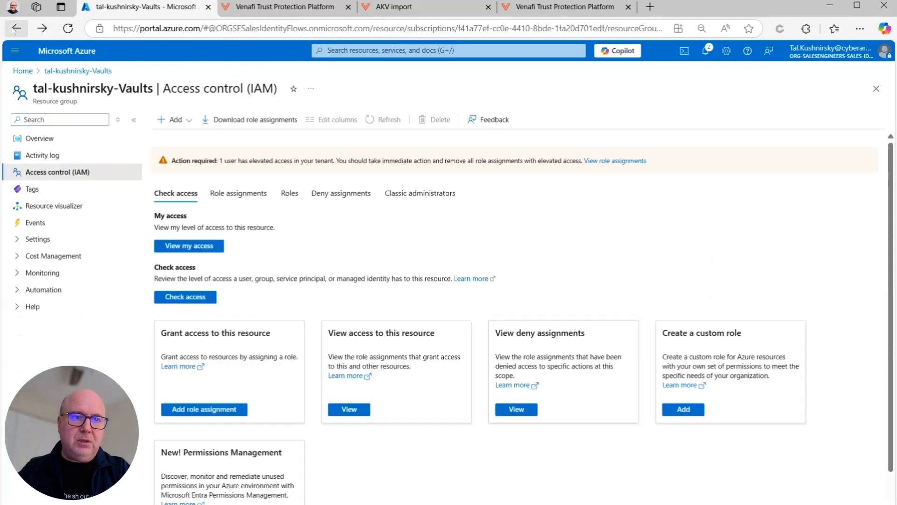
left_click(42, 138)
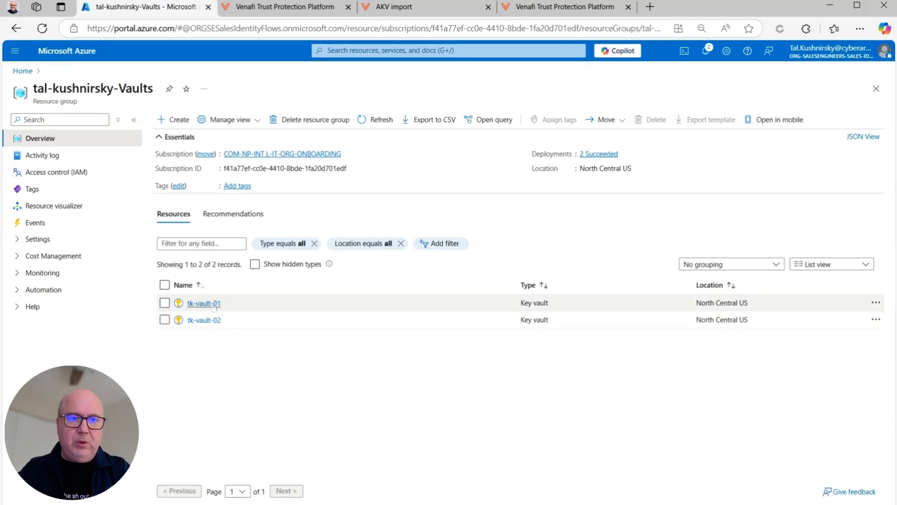
left_click(204, 303)
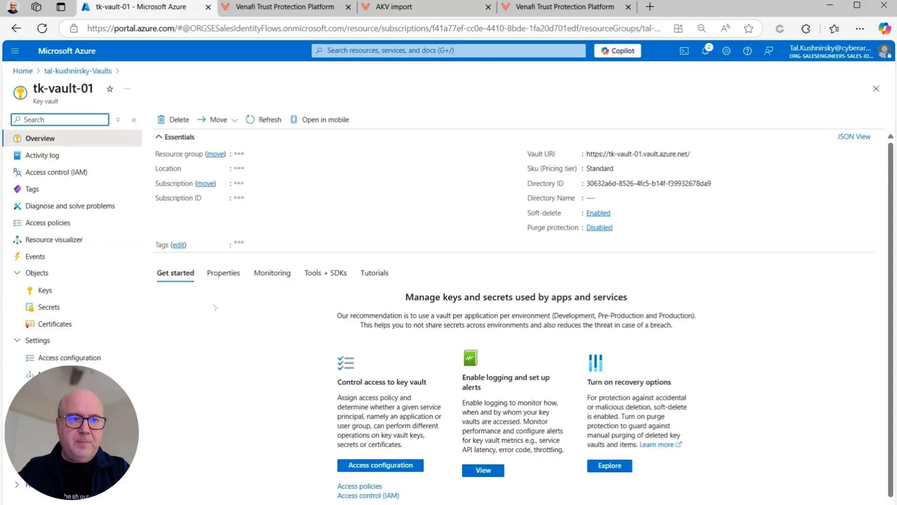
left_click(49, 223)
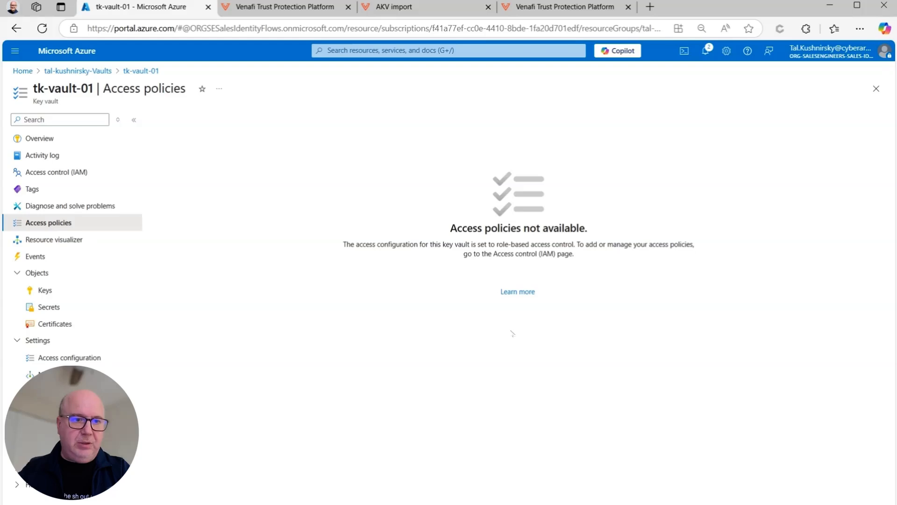
left_click(71, 358)
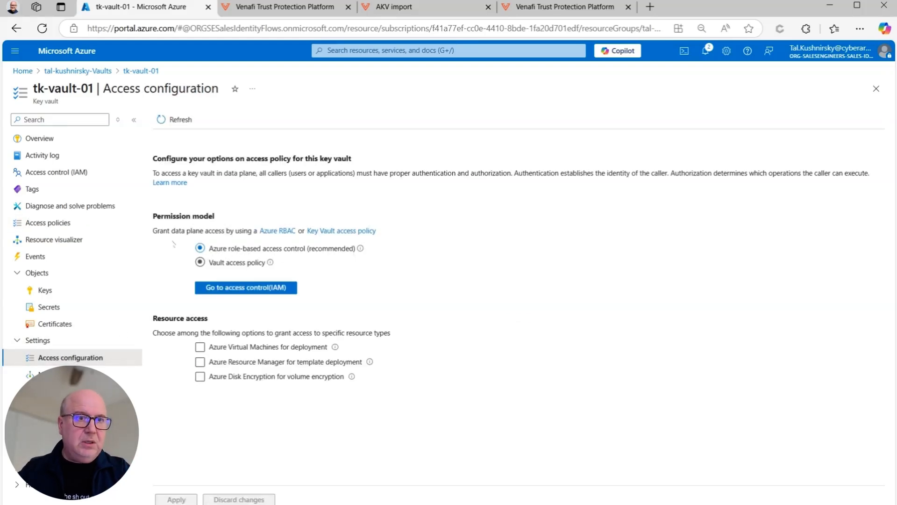
Step: Show the role assignments on tk-vault-01 and filter them by "tls"
left_click(56, 172)
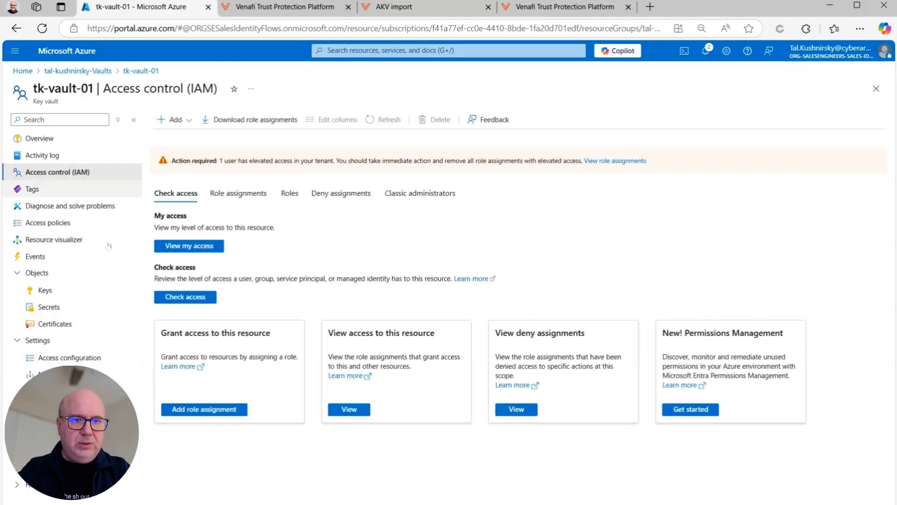
left_click(348, 409)
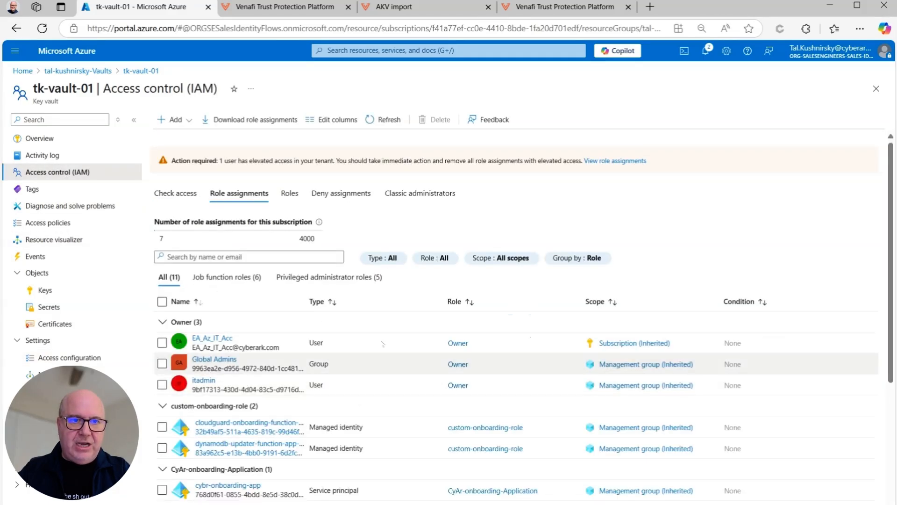
scroll(383, 344, "down", 5)
scroll(283, 239, "up", 5)
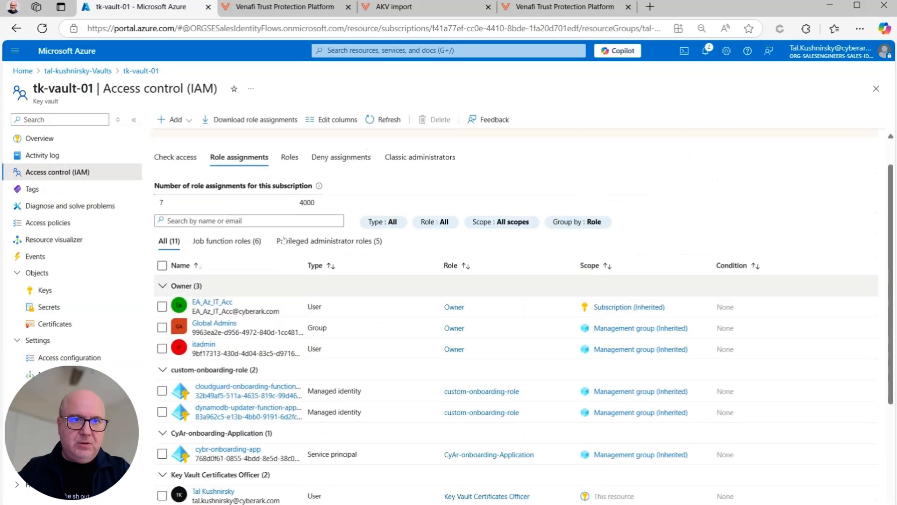
left_click(170, 220)
type("rla")
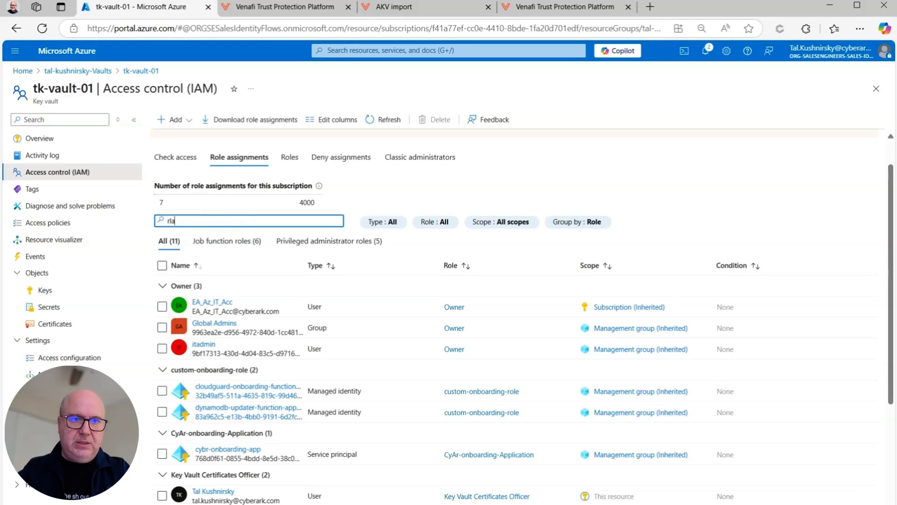
key("BackSpace")
key("BackSpace")
key("BackSpace")
type("tls")
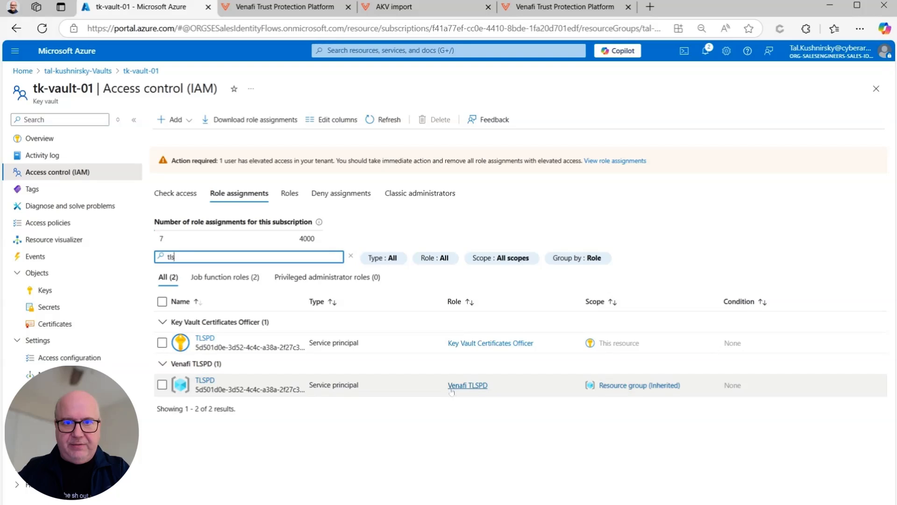
Step: Remove TLSPD's Key Vault Certificates Officer role assignment from tk-vault-01
left_click(162, 342)
left_click(437, 119)
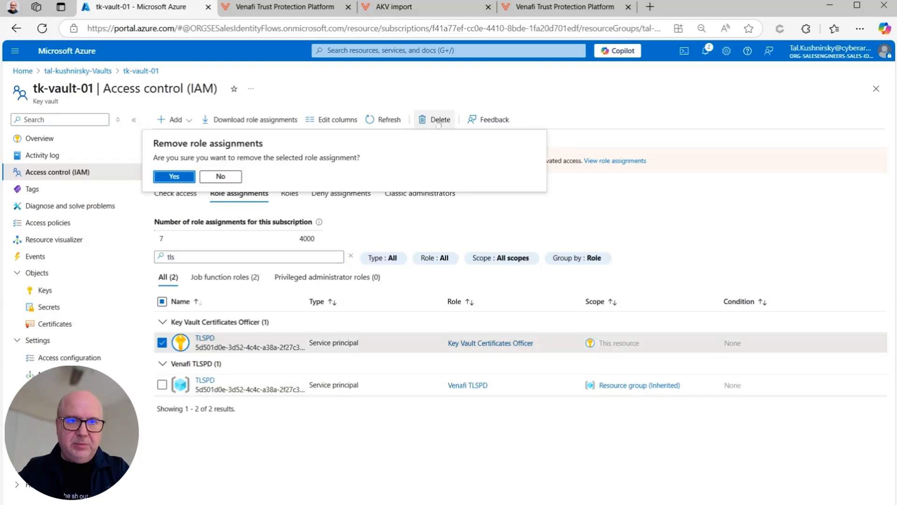
left_click(181, 175)
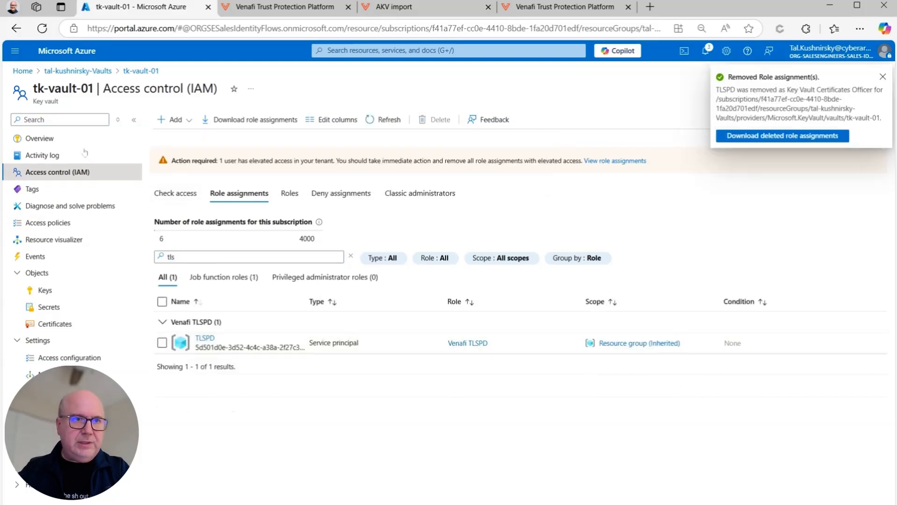
Step: Go to tk-vault-02 in the same resource group and look up its "TLS" role assignments
left_click(107, 74)
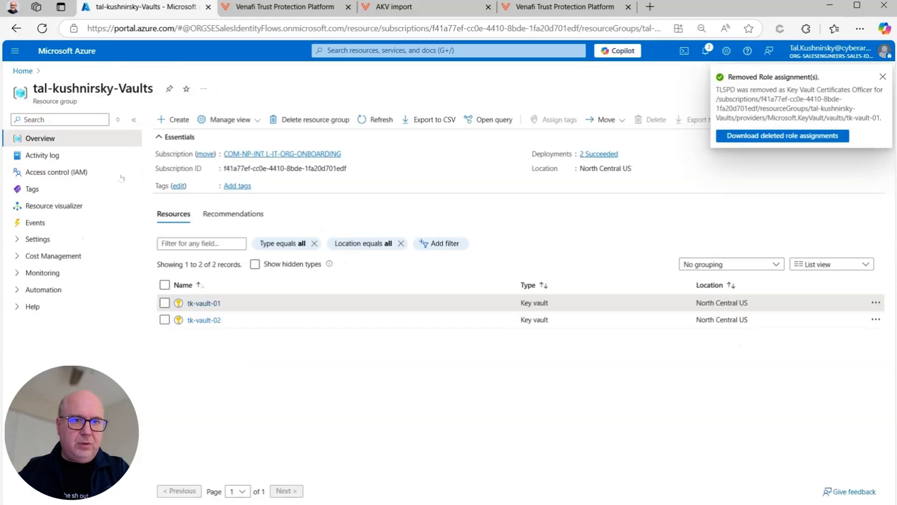
left_click(210, 321)
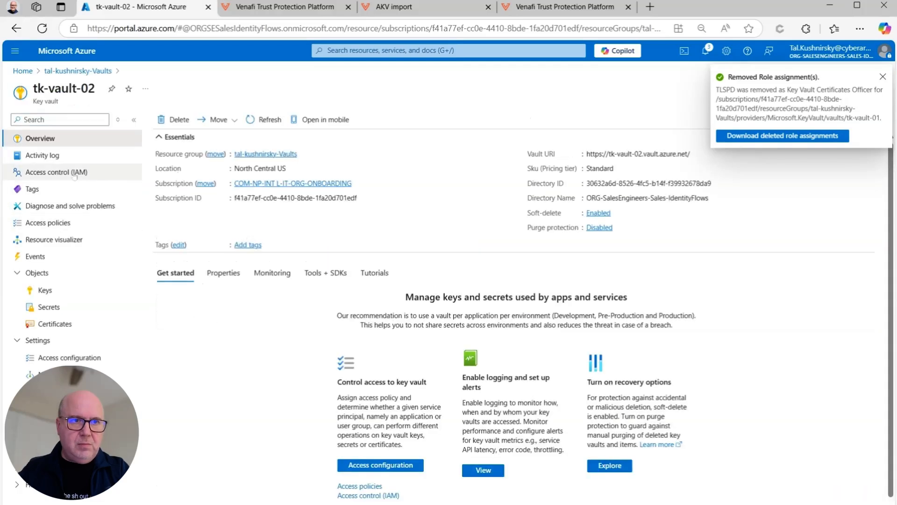
left_click(70, 171)
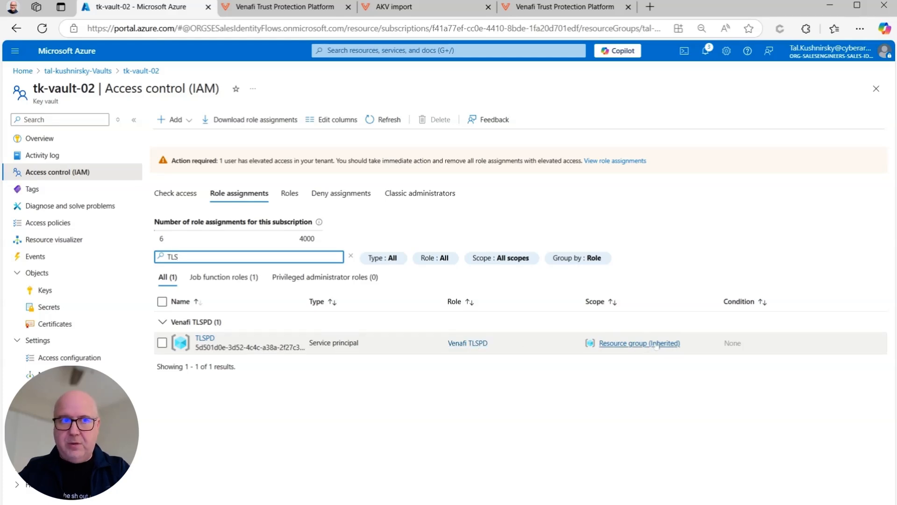
Step: Go back to tk-vault-01 and recheck its role assignments filtered by "TLS"
left_click(102, 71)
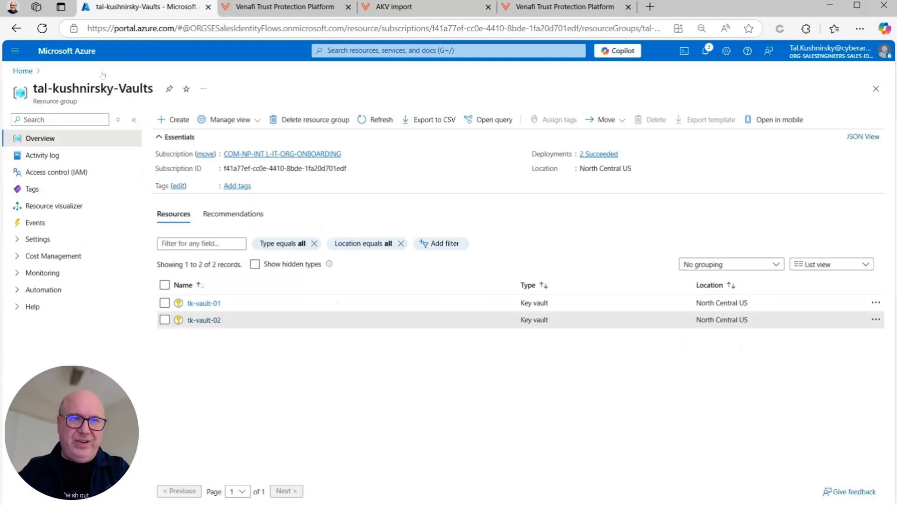
left_click(204, 303)
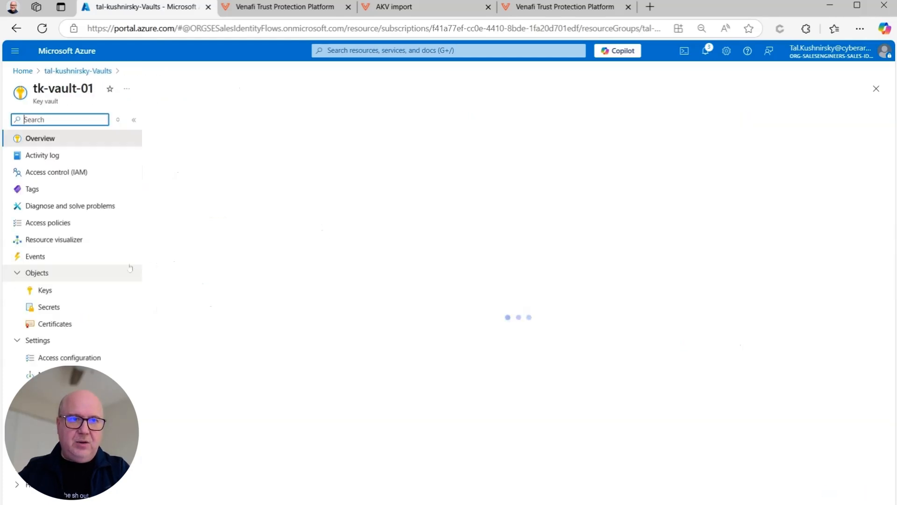
left_click(73, 172)
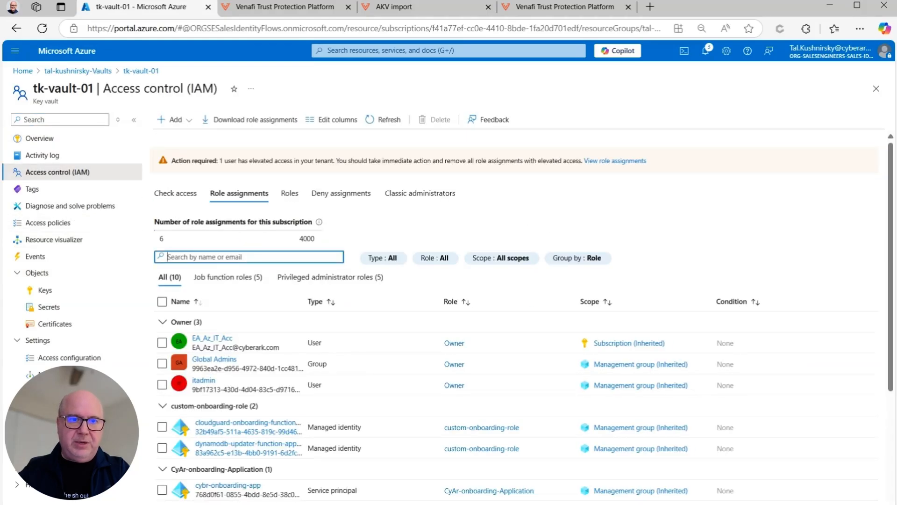
type("TLS")
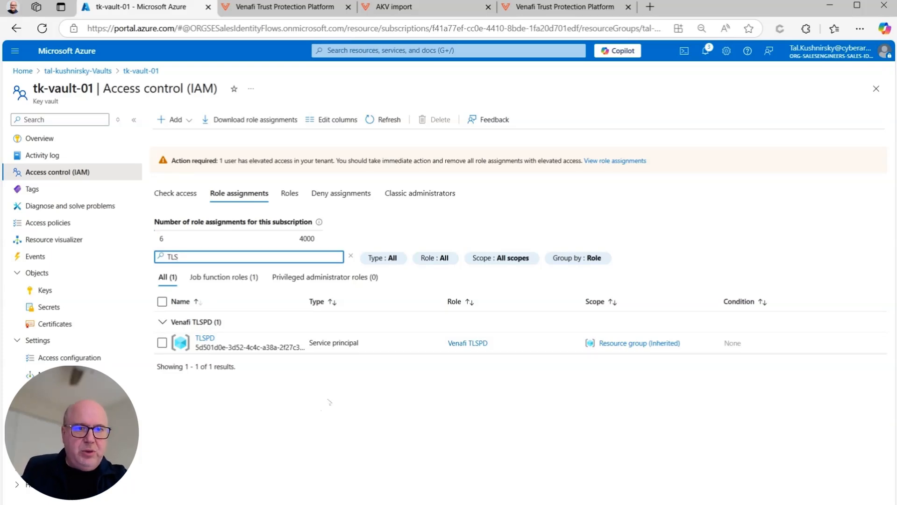
Step: Check the certificates stored in tk-vault-01, and the certificates, secrets and keys in tk-vault-02
left_click(56, 327)
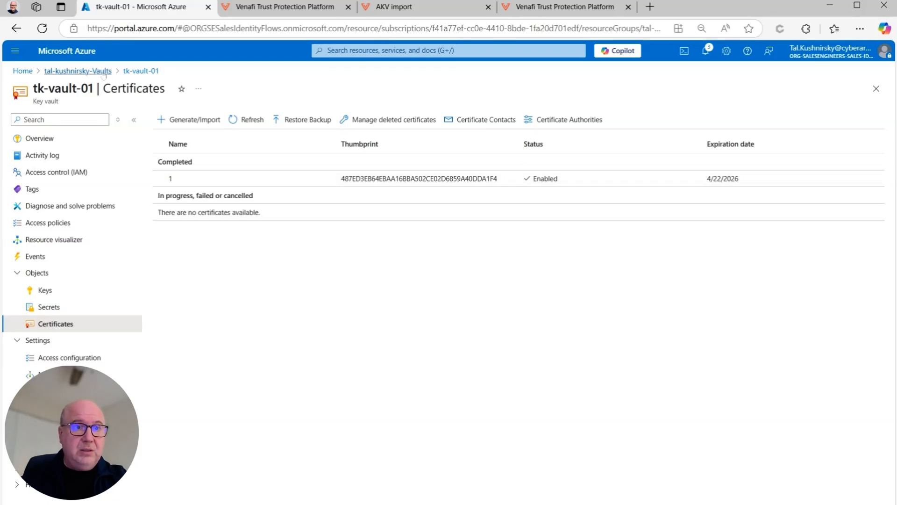
left_click(77, 71)
left_click(203, 321)
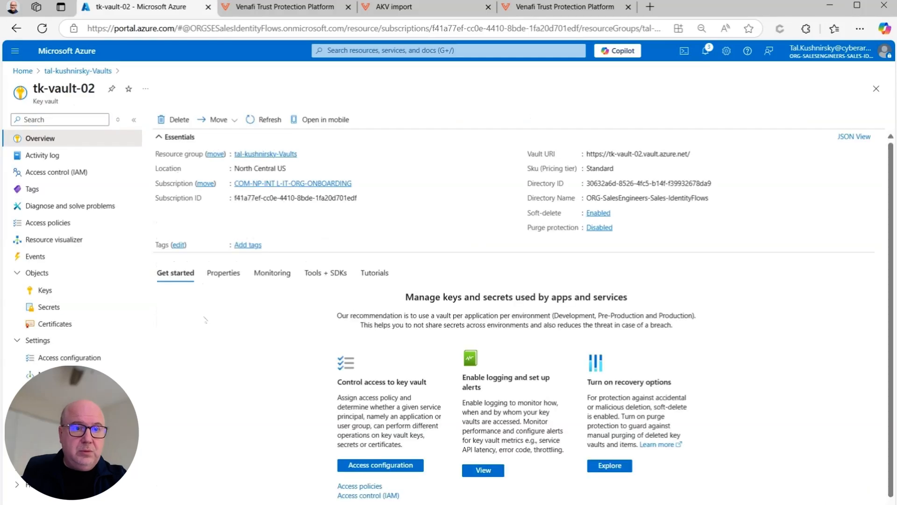
left_click(51, 323)
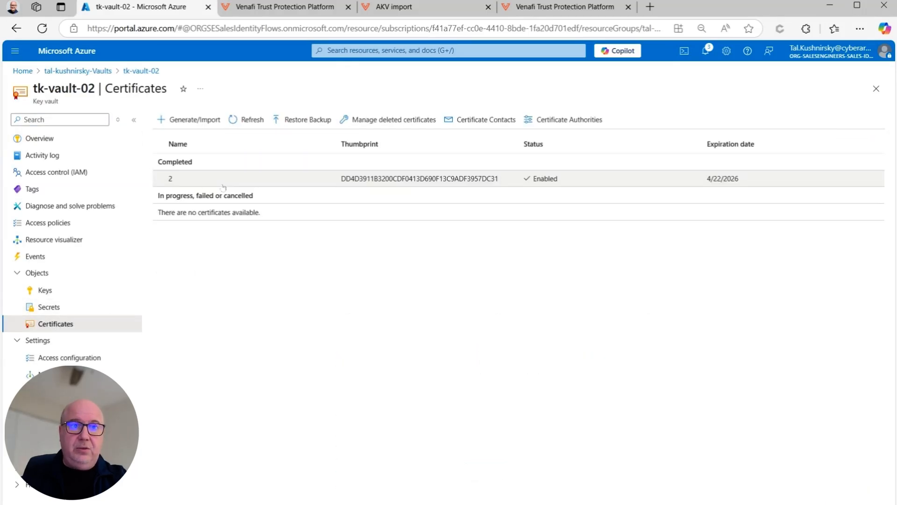
left_click(55, 307)
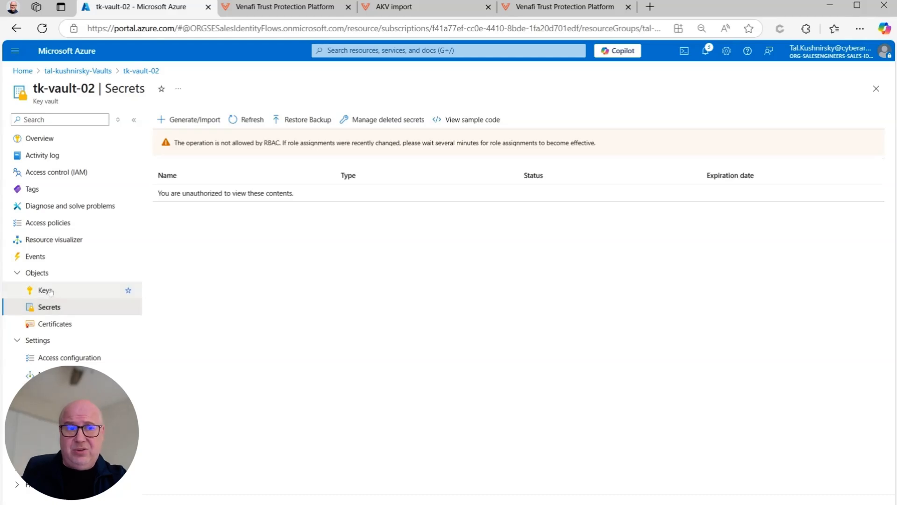
left_click(44, 290)
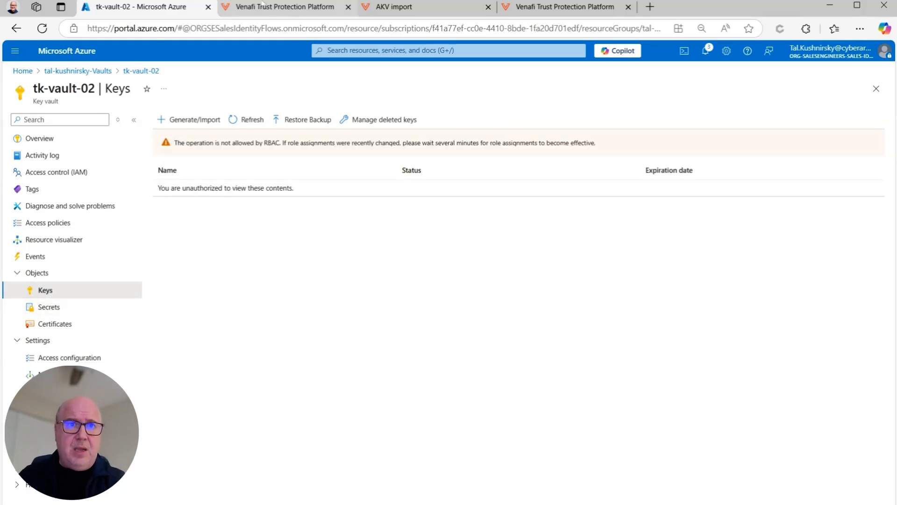
Step: Switch to the Venafi TLS Protect policy tree and refresh the Azure KeyVault folder under Demo
left_click(285, 7)
right_click(73, 239)
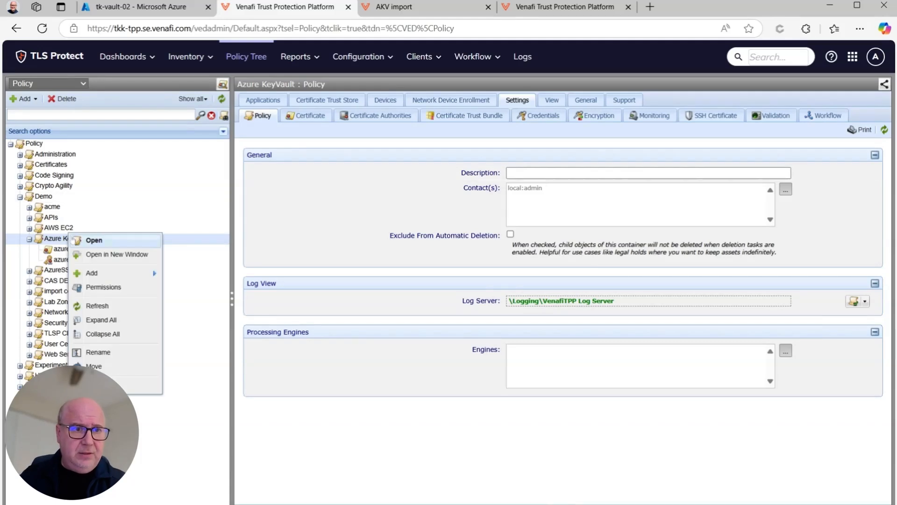
left_click(125, 305)
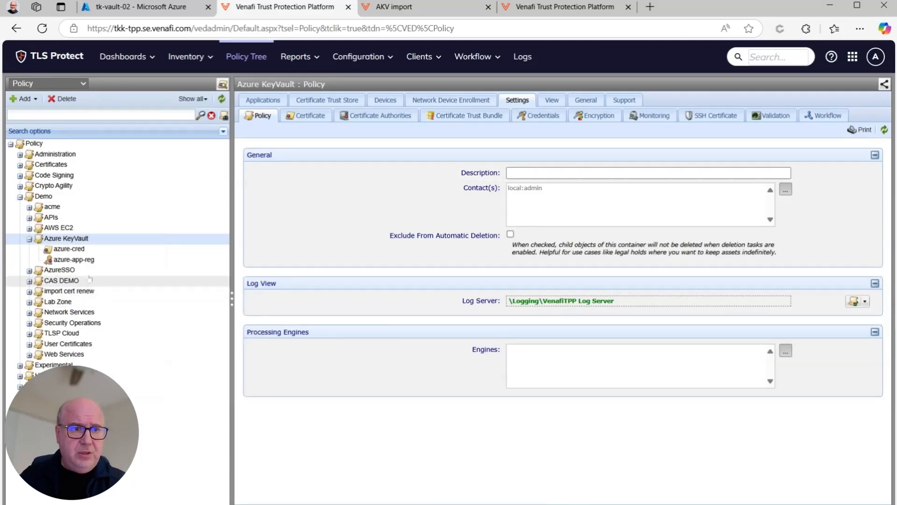
Step: Open the azure-cred server certificate's settings and choose to download the certificate
left_click(76, 249)
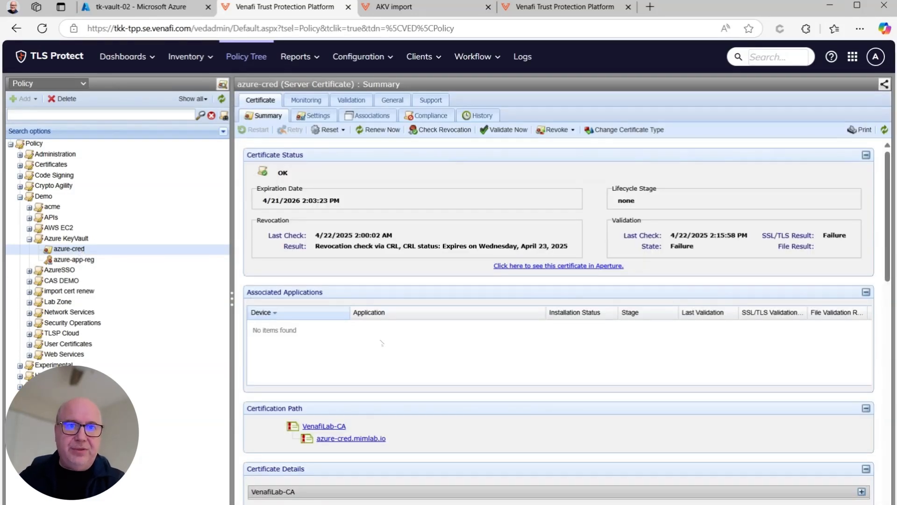
left_click(317, 116)
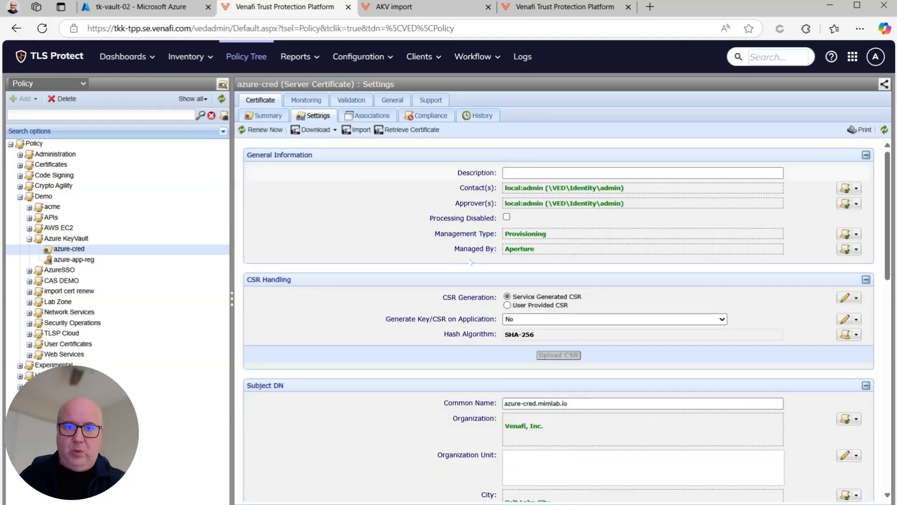
left_click(317, 130)
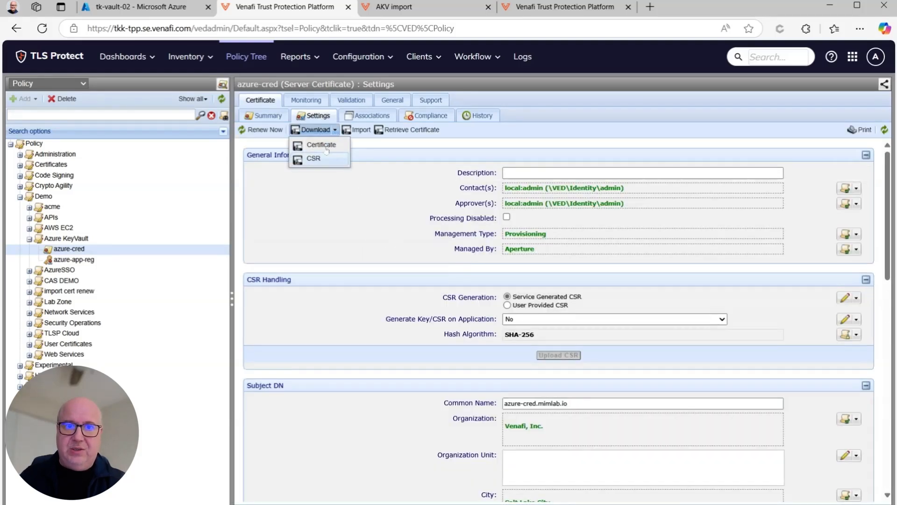
left_click(324, 147)
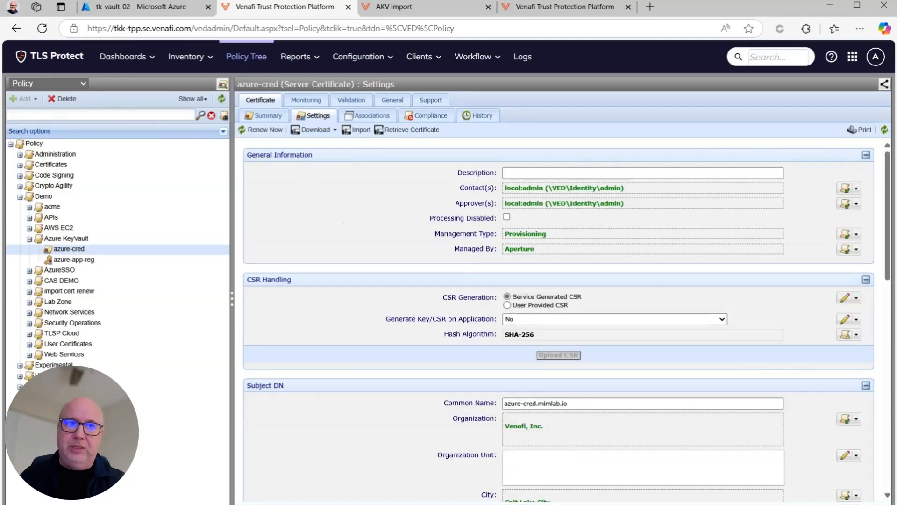
Step: Switch to the Azure portal and review the TLSPD app registration's certificates and API permissions
left_click(160, 8)
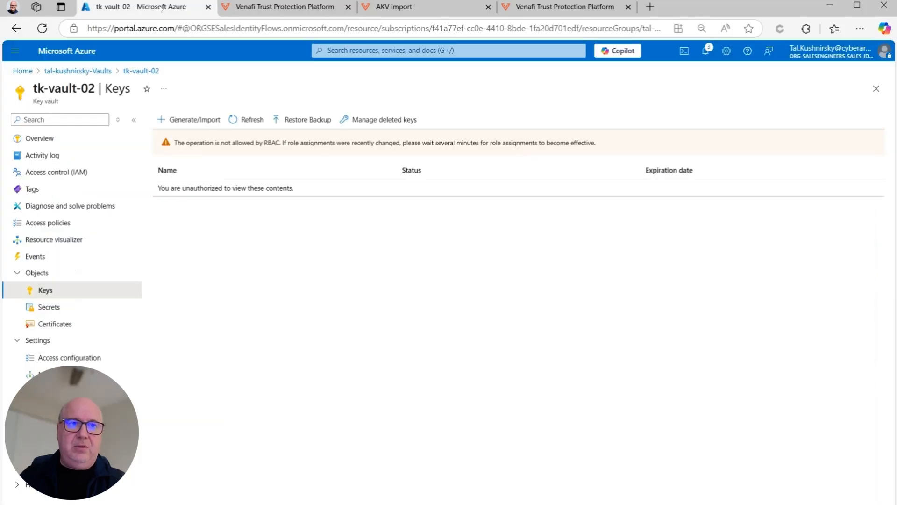
left_click(23, 73)
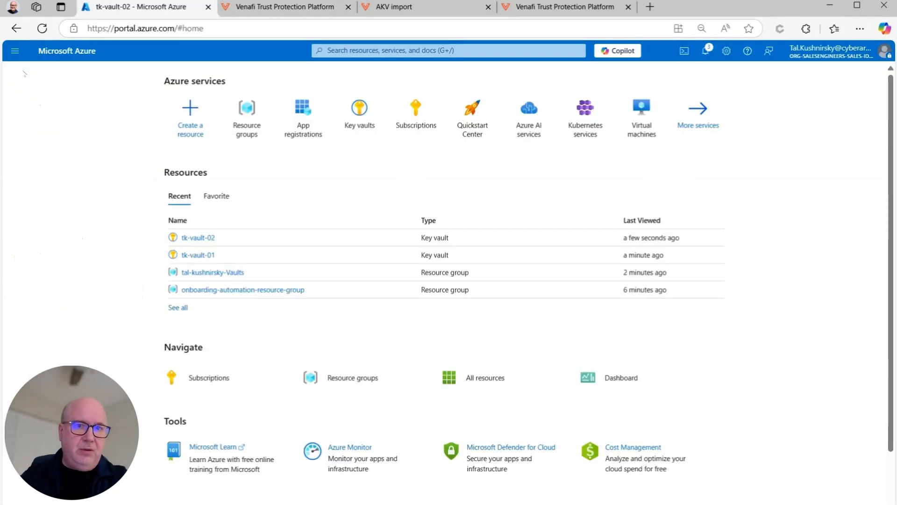
left_click(315, 114)
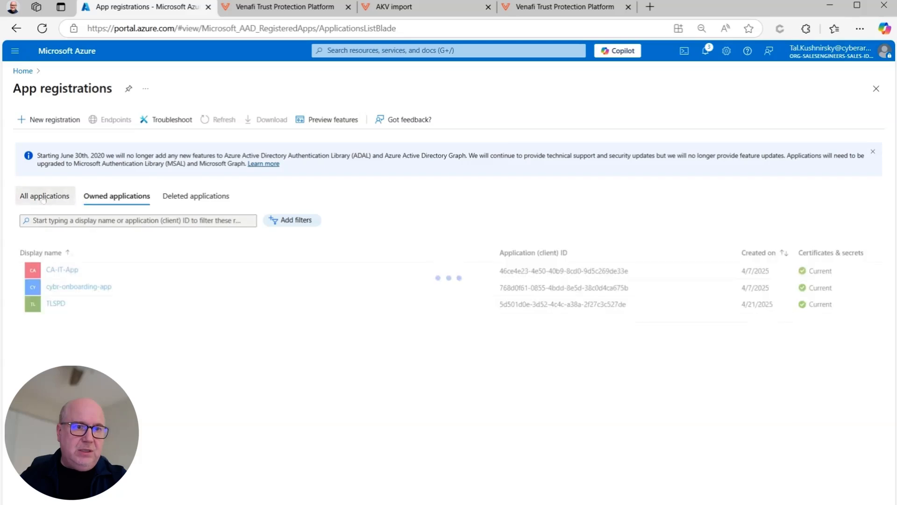
left_click(44, 195)
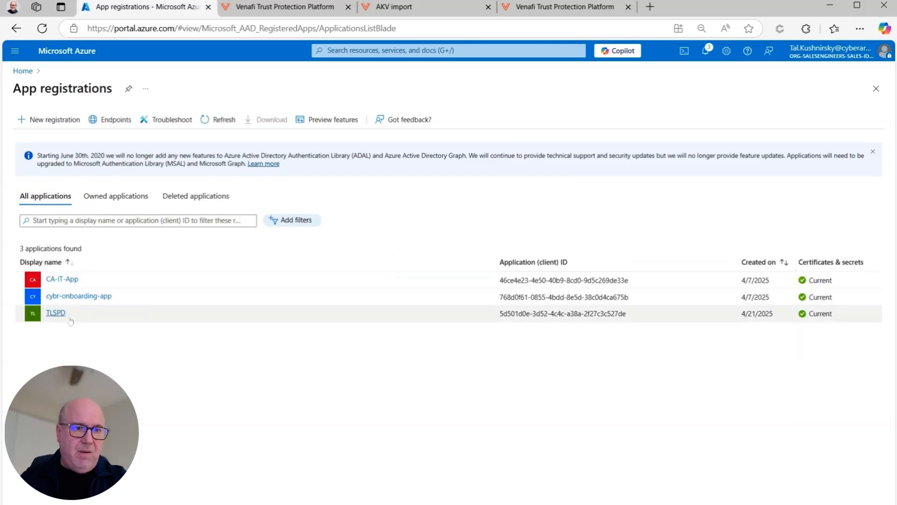
left_click(56, 314)
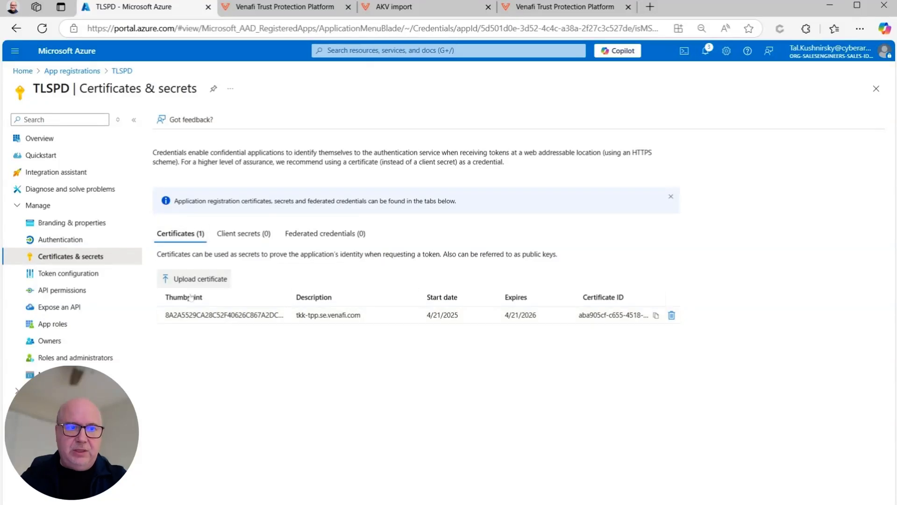
left_click(71, 291)
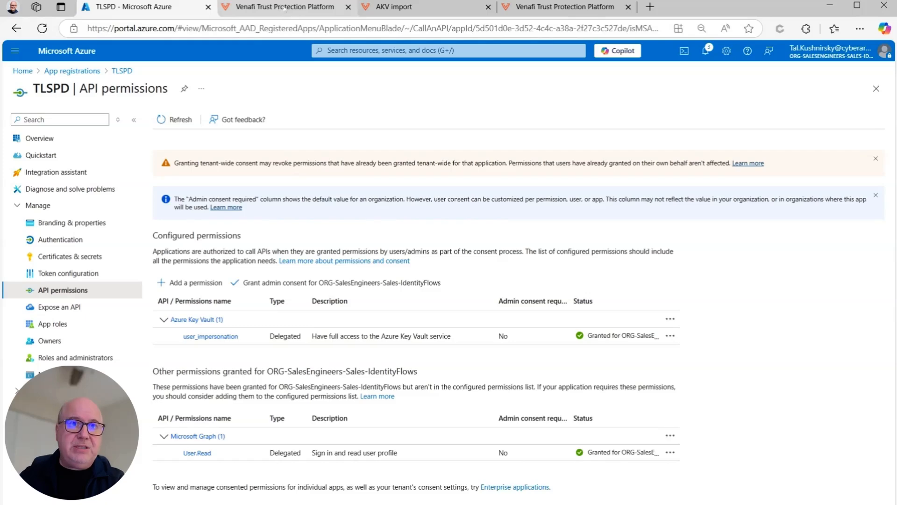
Step: Switch to TLS Protect and inspect which existing certificate the azure-app-reg credential links to, leaving the certificate selection as is
left_click(286, 7)
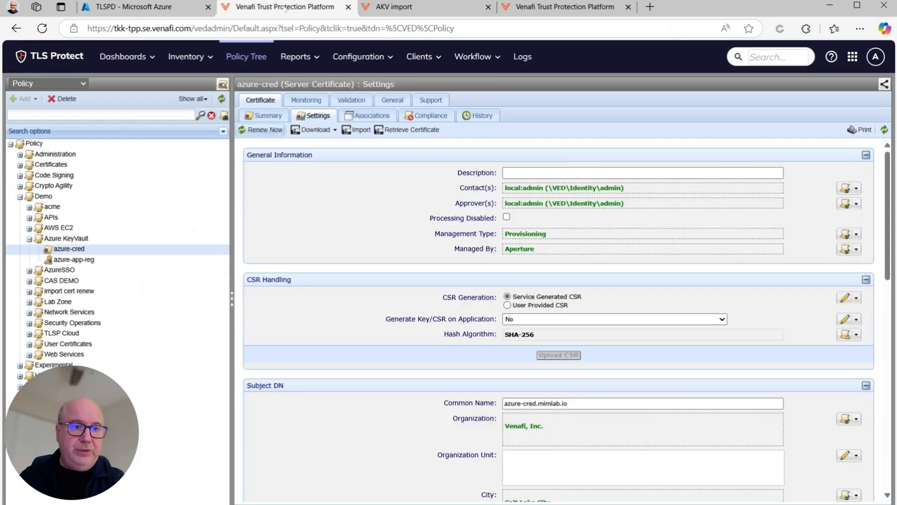
left_click(75, 260)
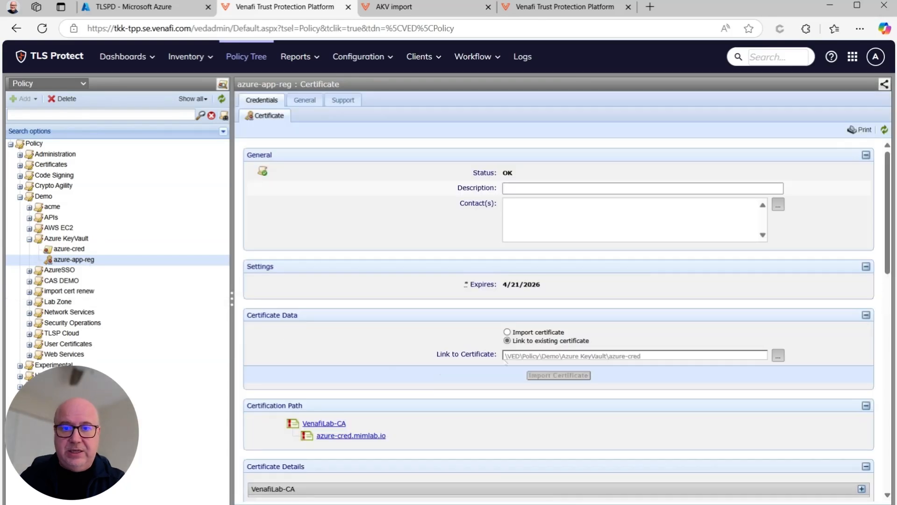
left_click_drag(612, 356, 665, 357)
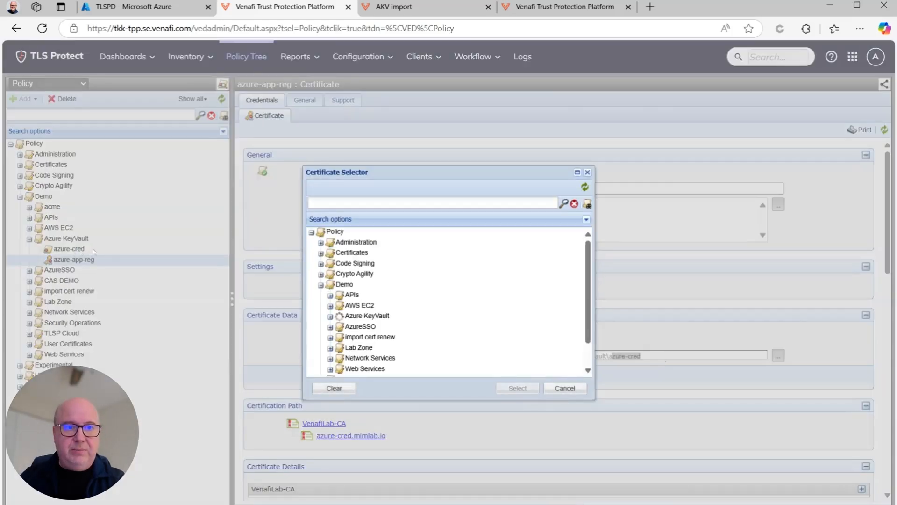
left_click(587, 172)
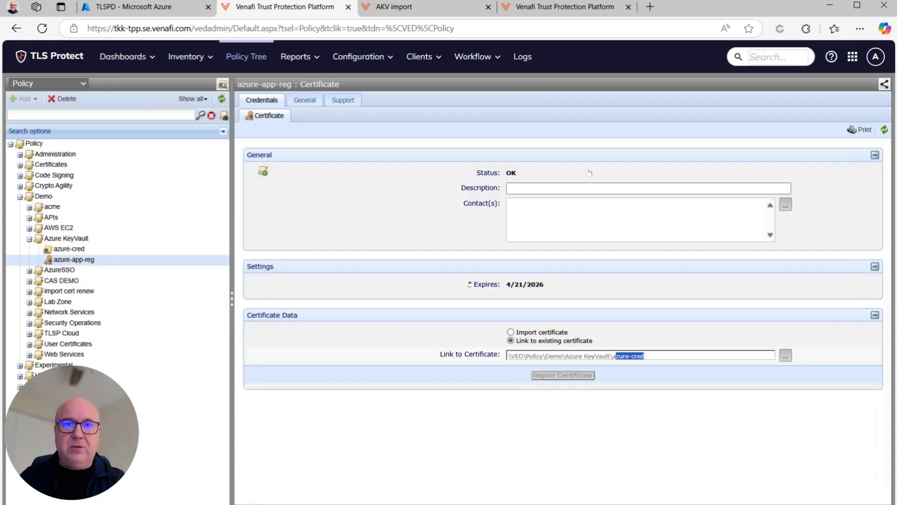
Step: Review the AKV import job's details and targets, and compare its application and tenant IDs with the TLSPD app registration's overview in Azure
left_click(411, 9)
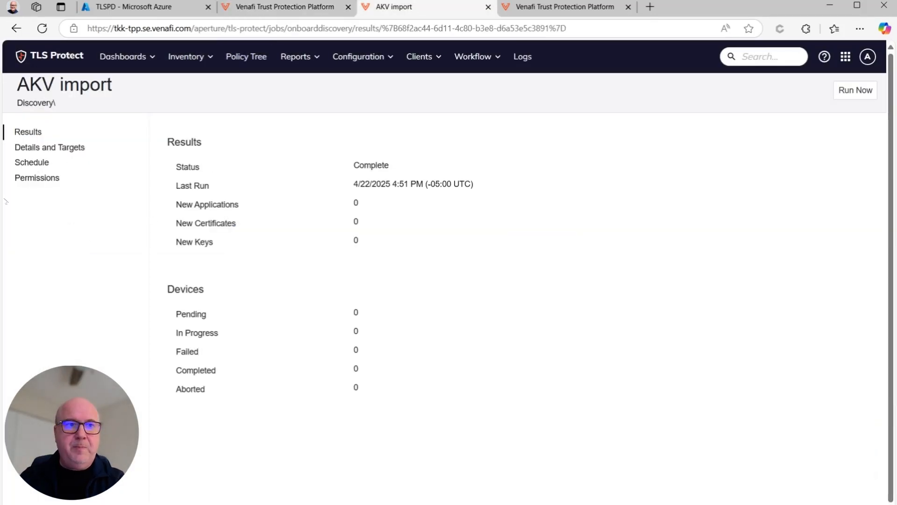
left_click(49, 148)
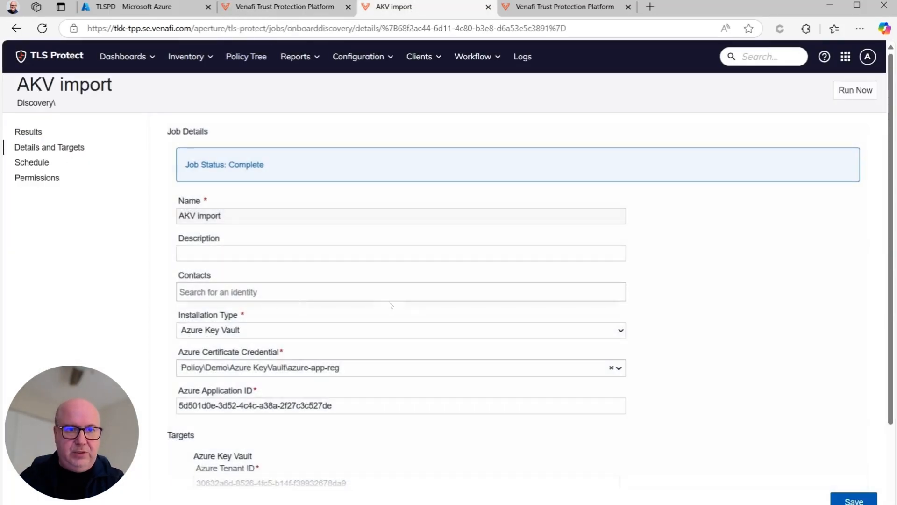
scroll(719, 321, "down", 3)
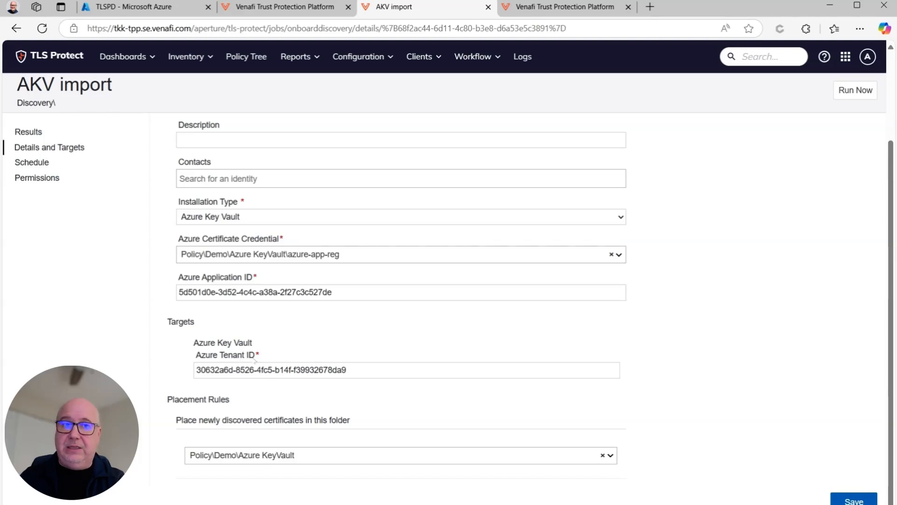
left_click(125, 7)
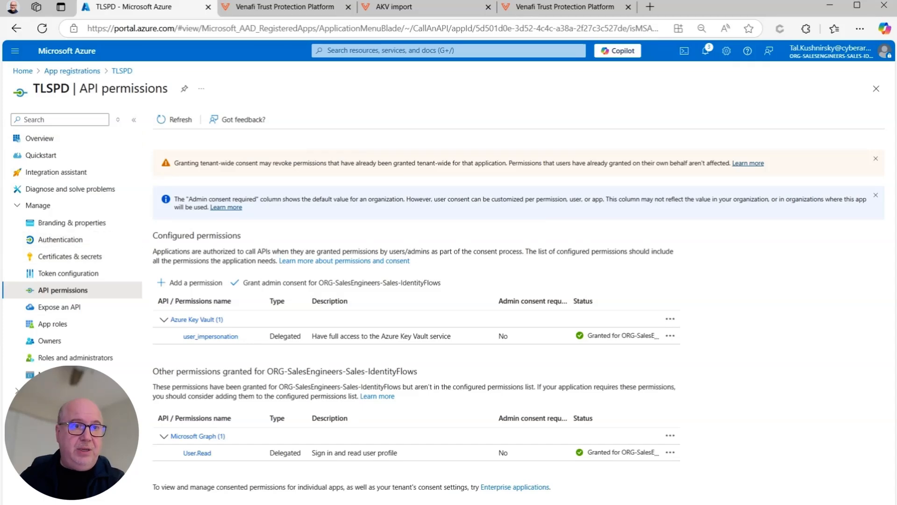
left_click(40, 139)
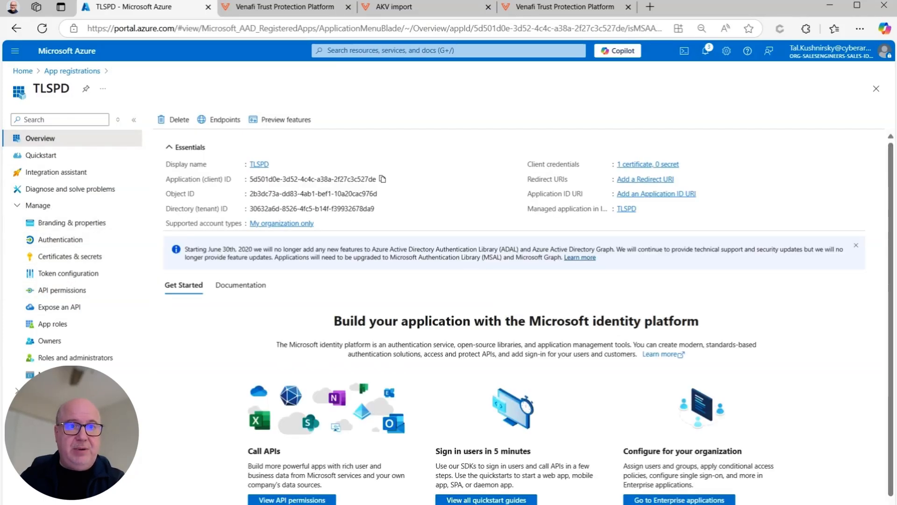
left_click(381, 209)
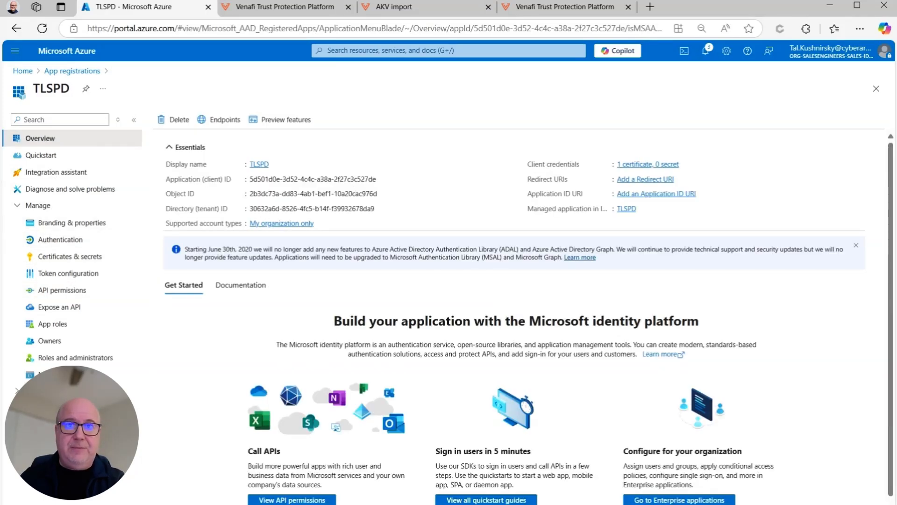
Step: Check the AKV import job's placement folder against the policy tree and run the discovery job immediately
left_click(417, 8)
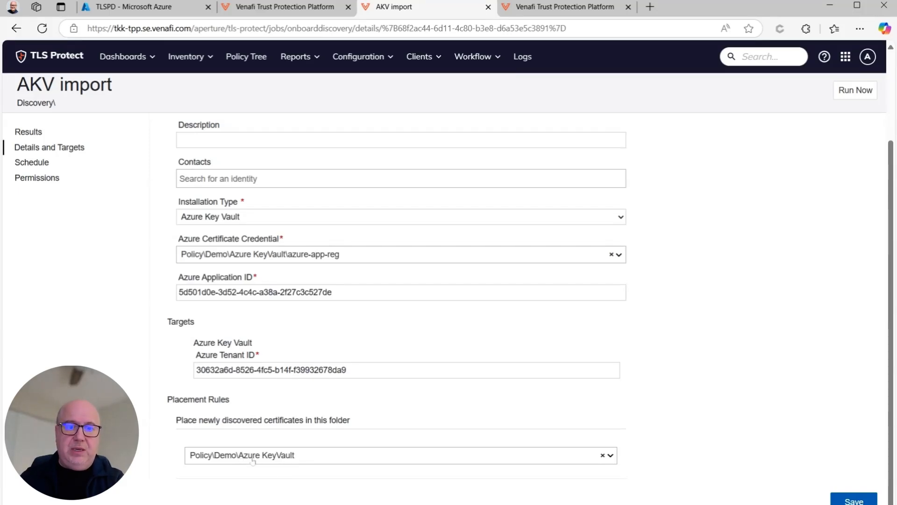
left_click(292, 7)
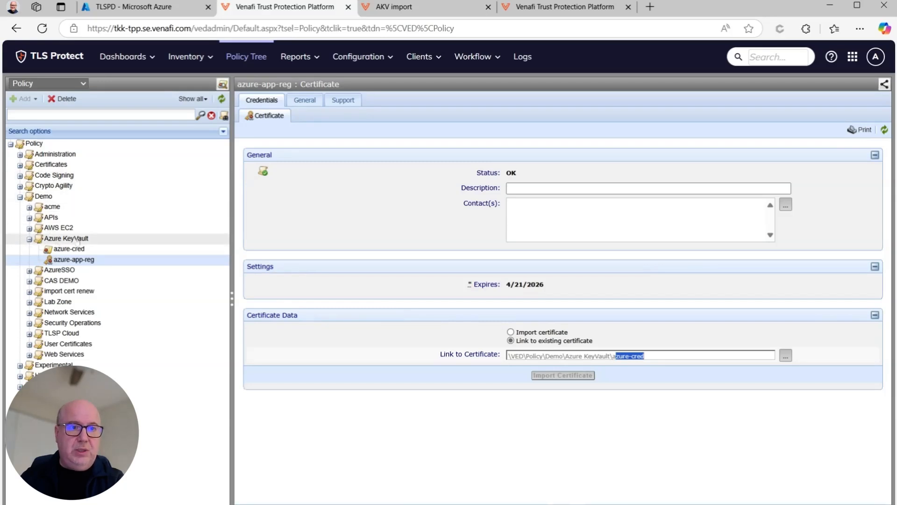
left_click(406, 7)
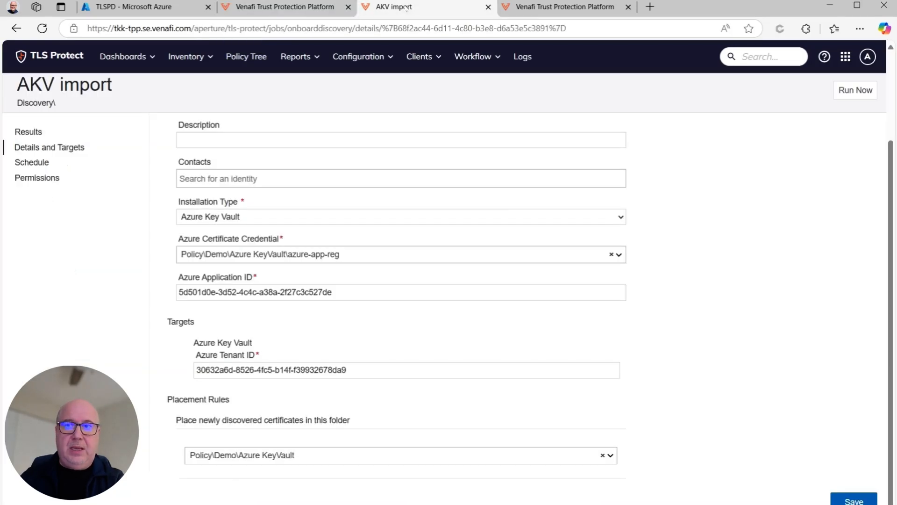
left_click(855, 91)
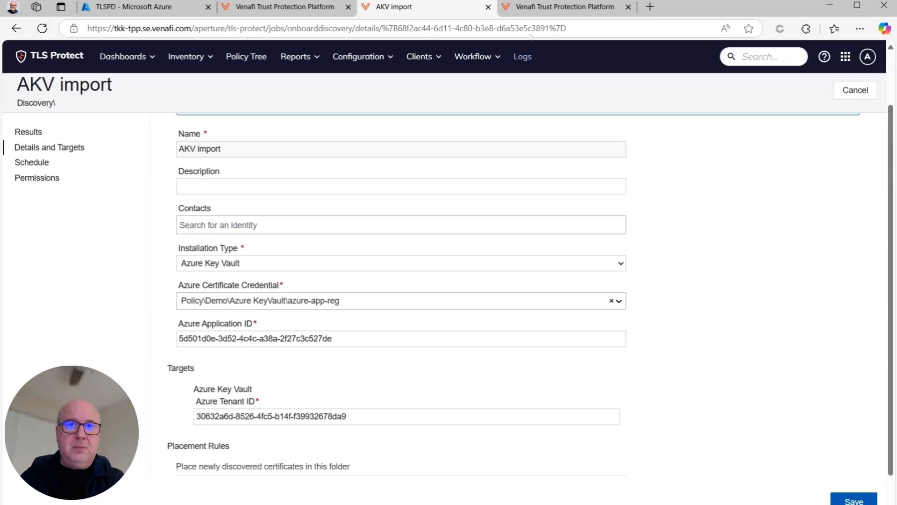
Step: Refresh the Default SQL Channel log to follow the discovery run and check the AKV import job's results
left_click(550, 8)
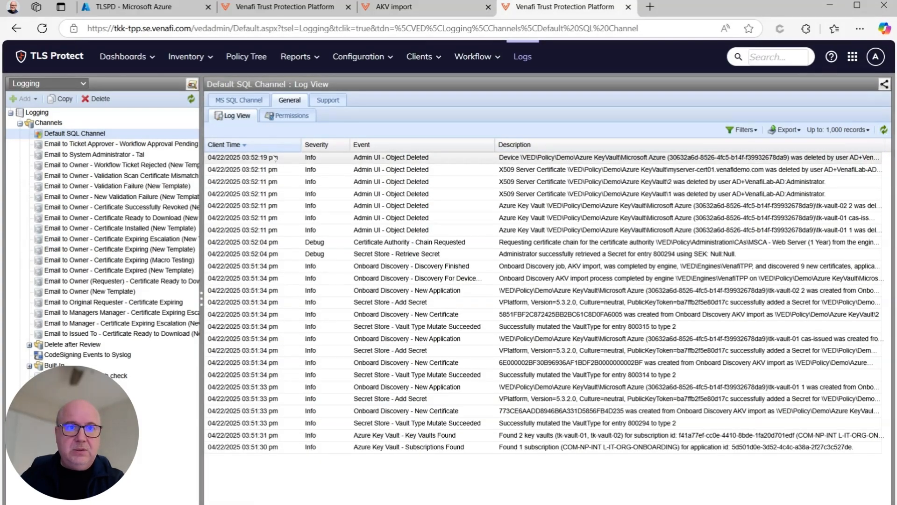
left_click(883, 130)
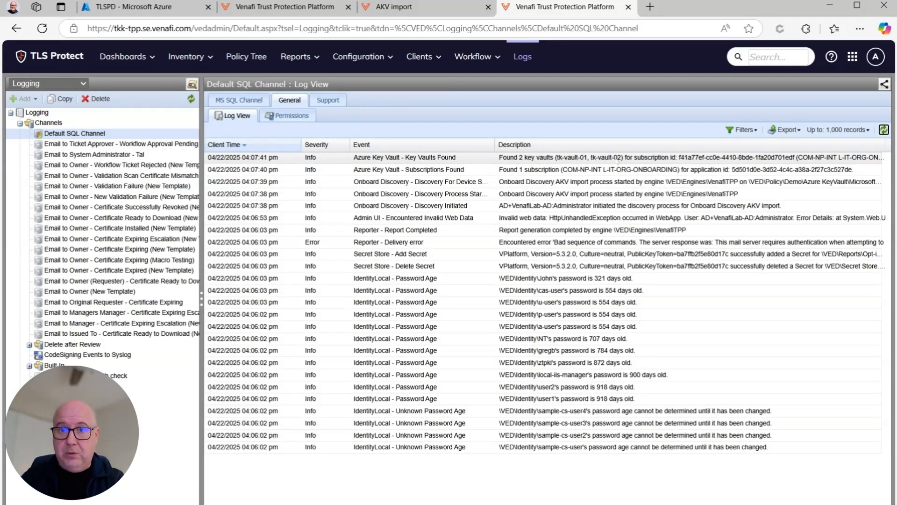
left_click(883, 130)
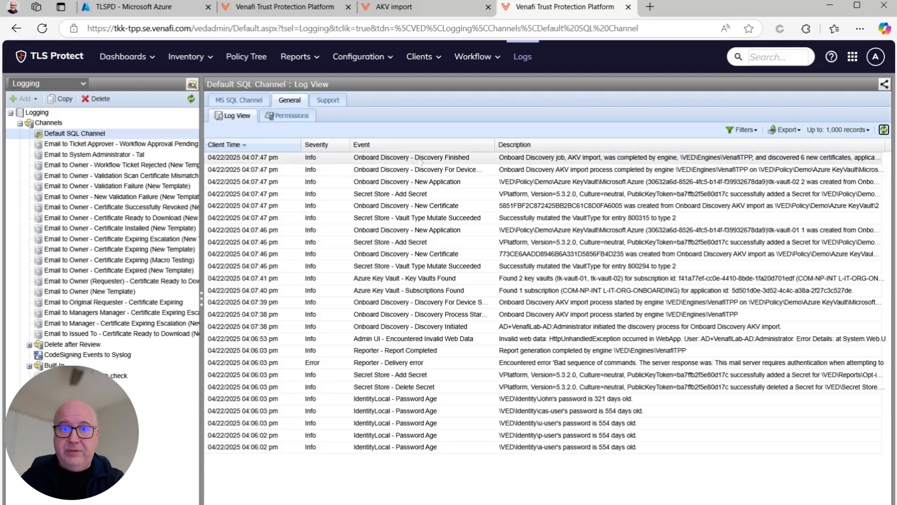
left_click(420, 11)
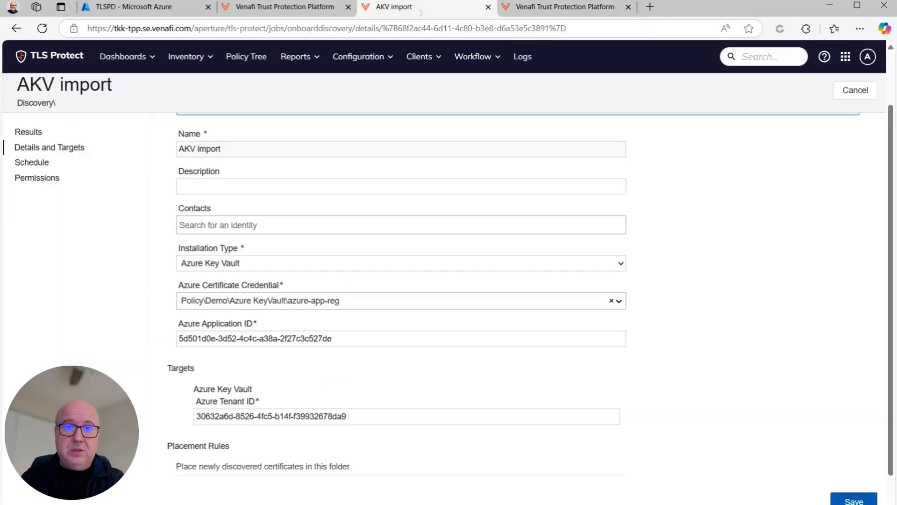
left_click(28, 132)
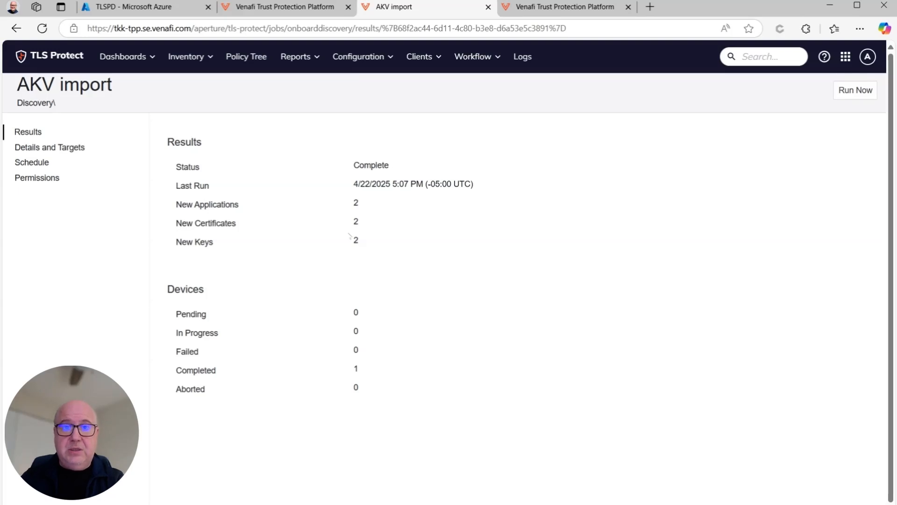
Step: Refresh the Azure KeyVault folder in the policy tree and expand its Microsoft Azure device to show the discovered vault applications
left_click(292, 7)
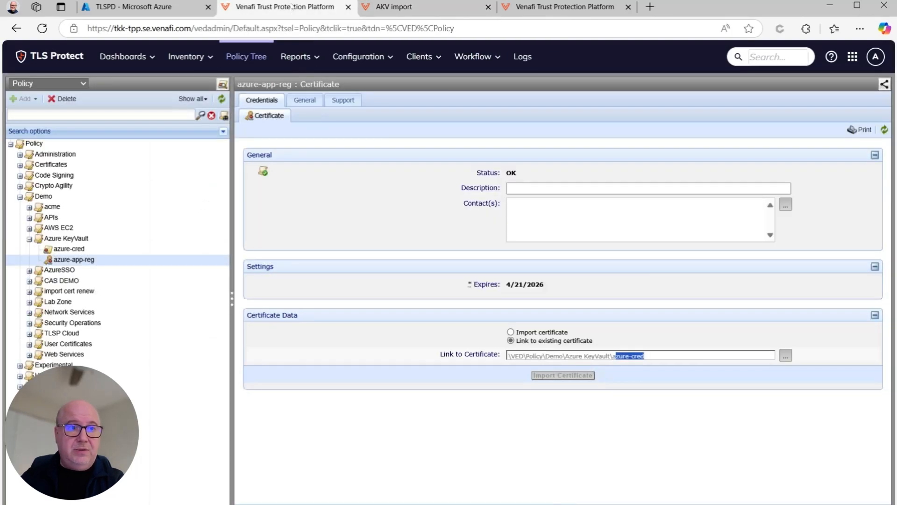
right_click(63, 239)
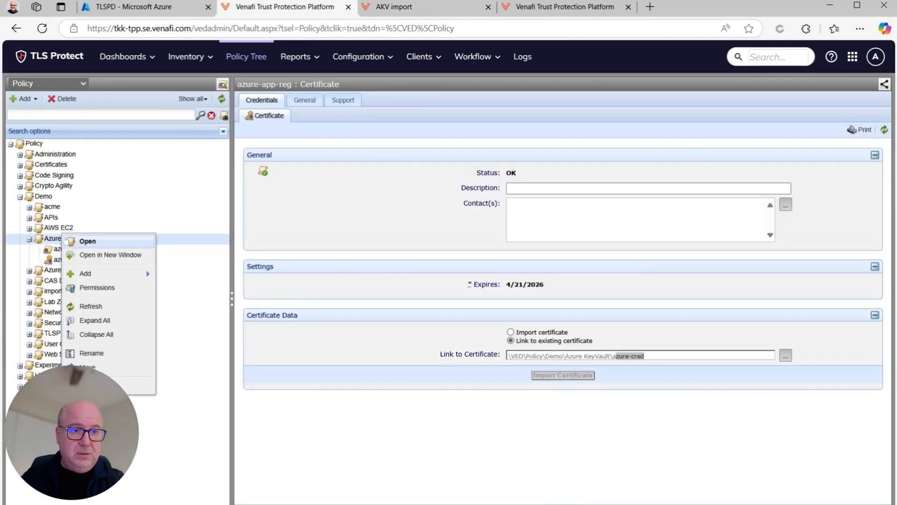
left_click(112, 306)
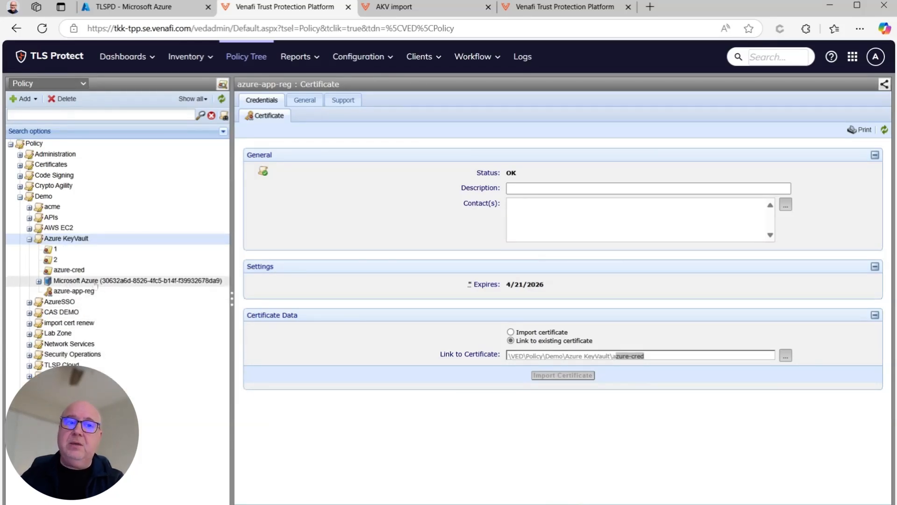
left_click(38, 281)
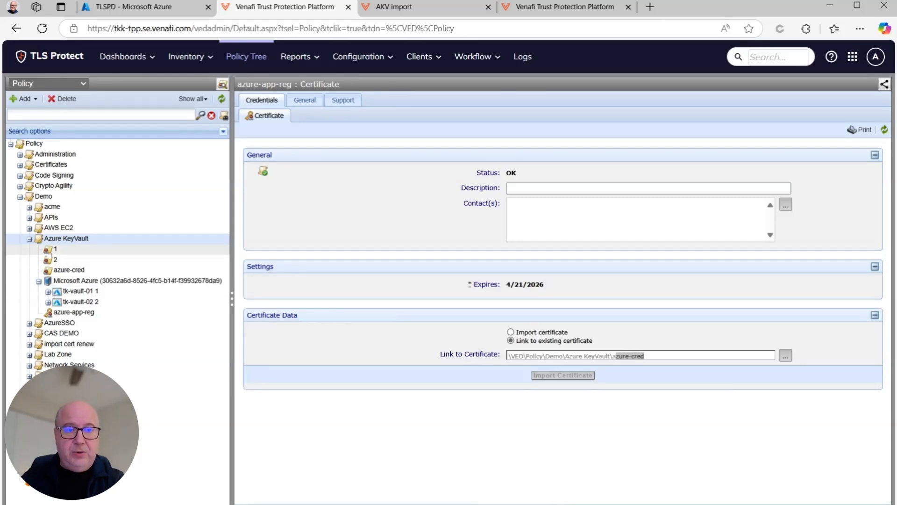
Step: Examine the summaries of discovered certificates 1 and 2, including their associated applications and certificate 2's private key details
left_click(48, 249)
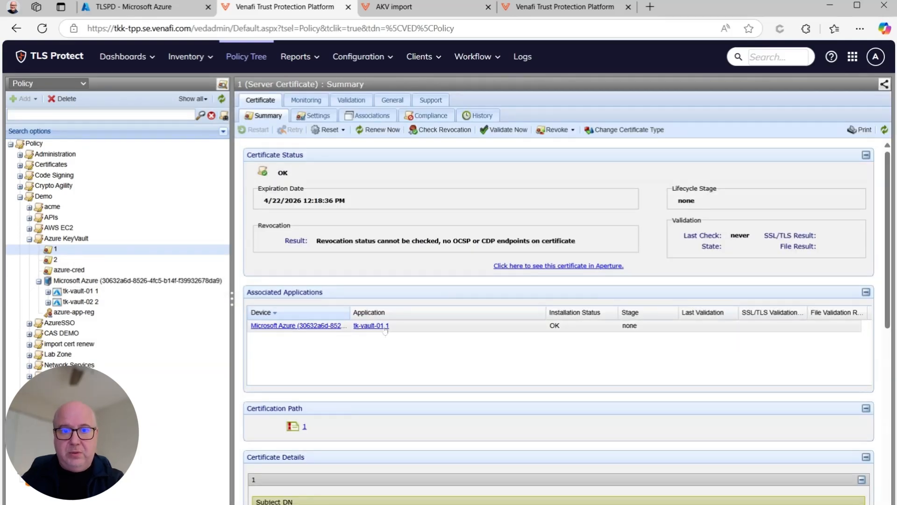
left_click(63, 260)
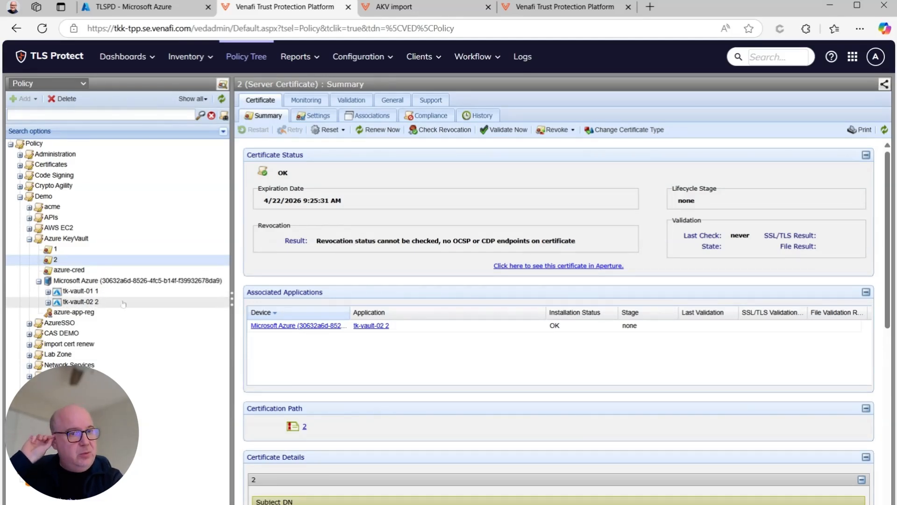
scroll(307, 409, "down", 5)
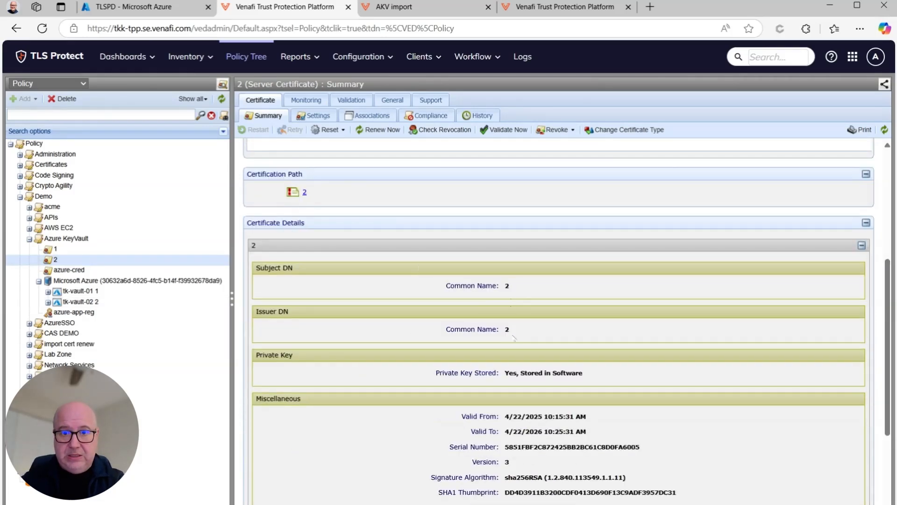
Step: Switch to the Azure portal and open certificate 2's version list in the tk-vault-02 key vault
left_click(133, 9)
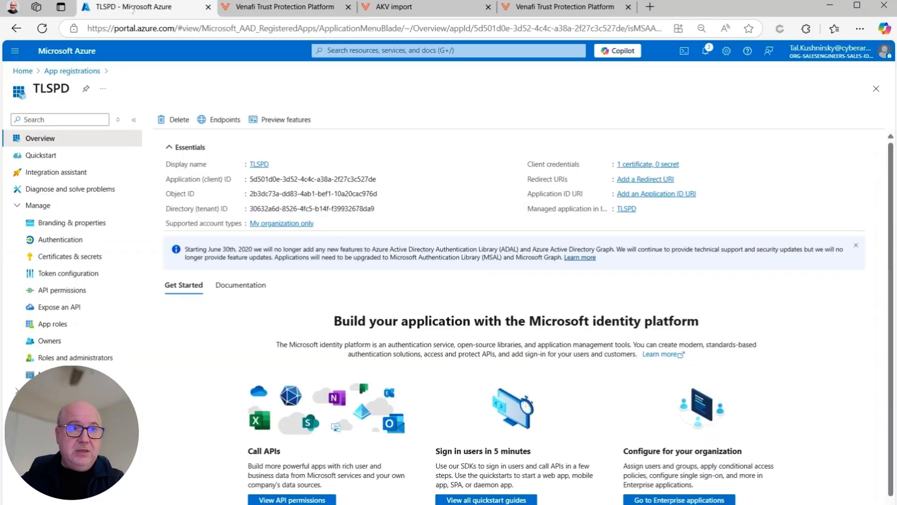
left_click(95, 53)
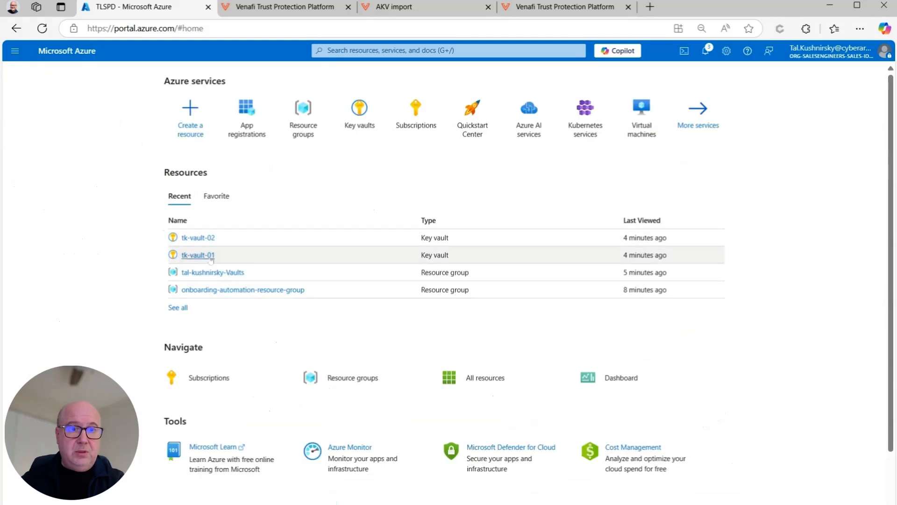
left_click(207, 239)
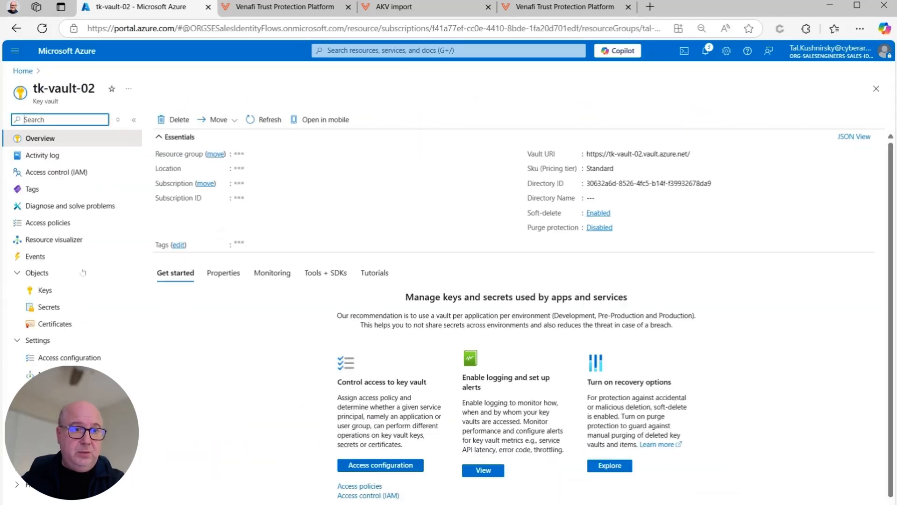
left_click(53, 322)
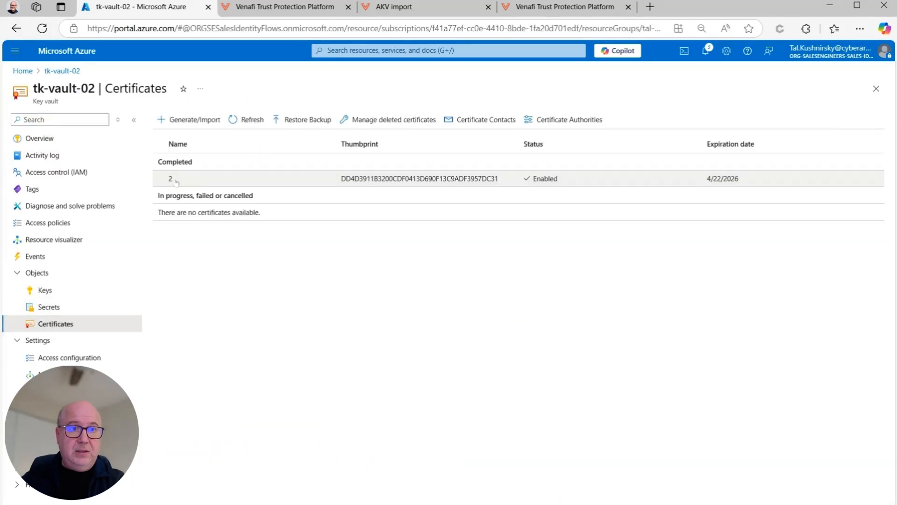
left_click(170, 179)
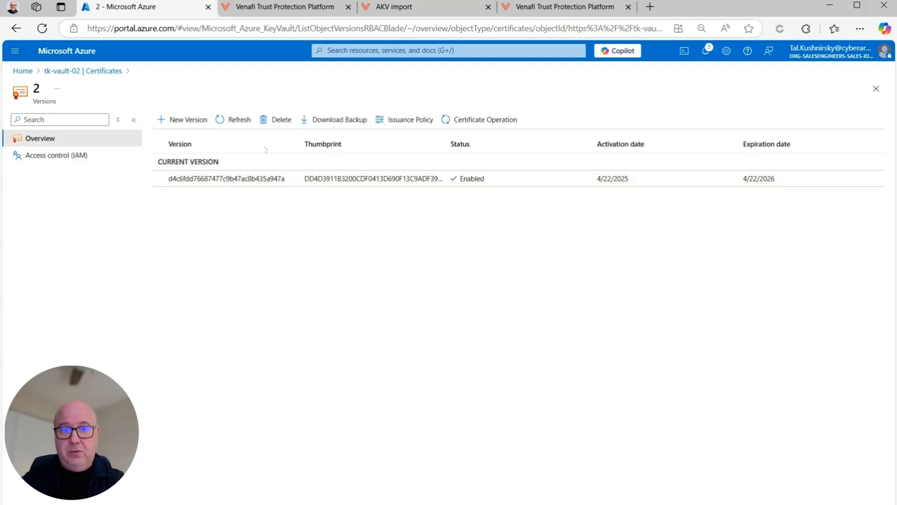
Step: Switch back to TLS Protect and renew certificate 2 immediately, confirming the renewal
left_click(408, 7)
left_click(293, 8)
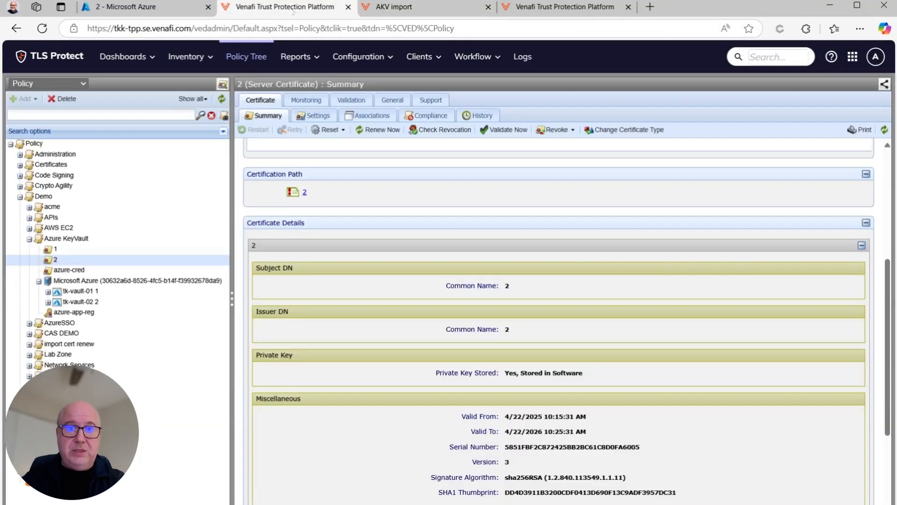
scroll(354, 181, "up", 5)
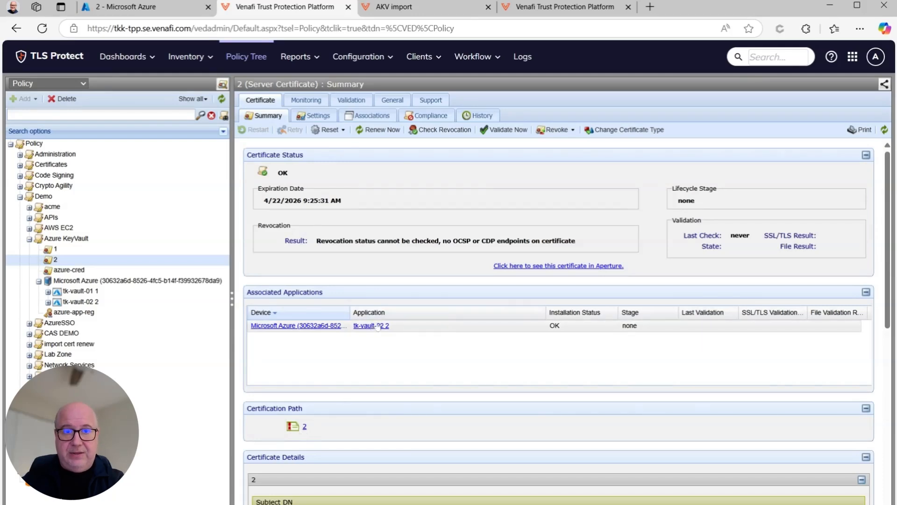
left_click(378, 129)
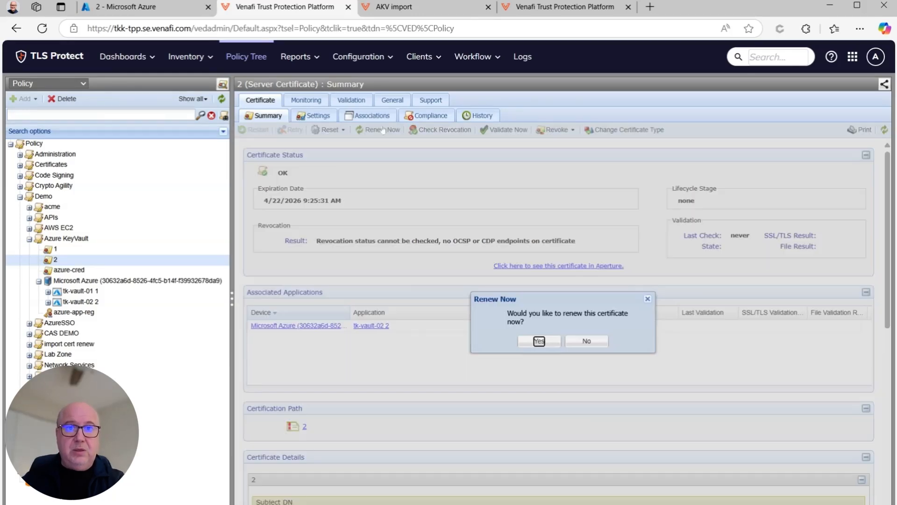
left_click(539, 341)
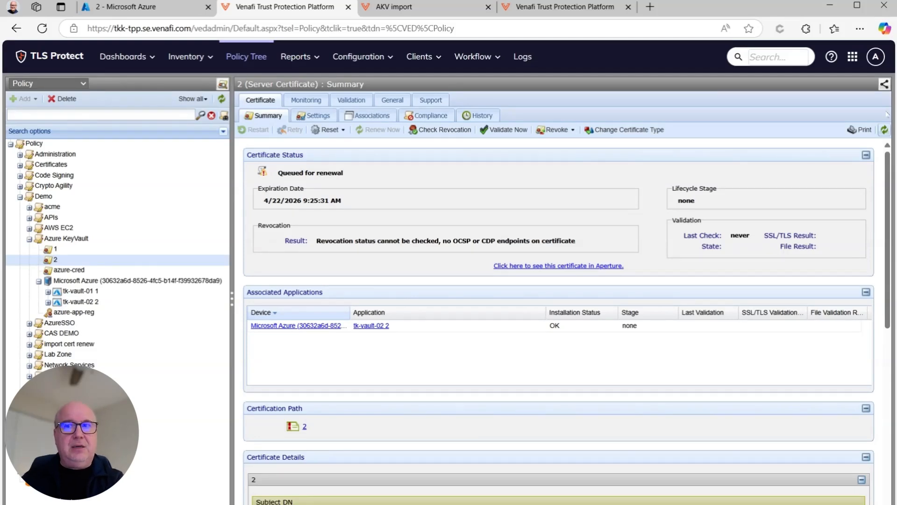
Step: Refresh certificate 2's summary to follow the lifecycle stage of its renewal
left_click(884, 129)
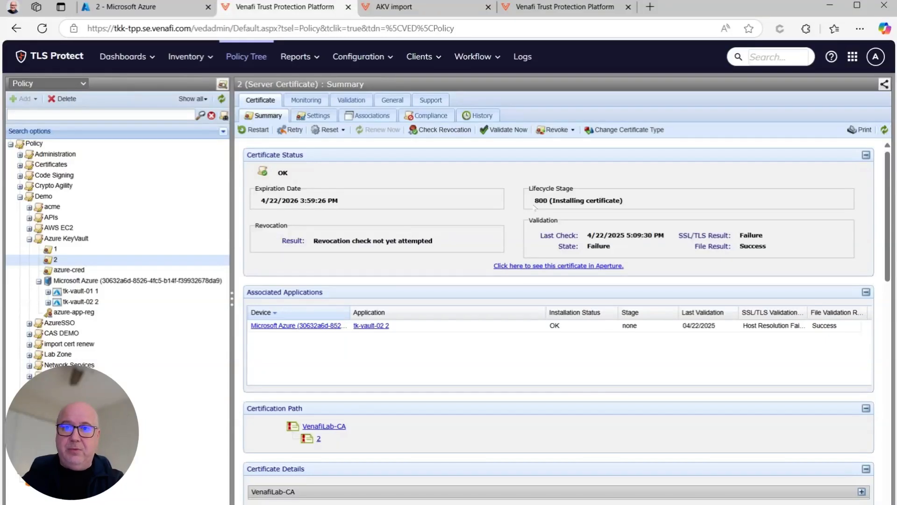
left_click_drag(534, 201, 629, 205)
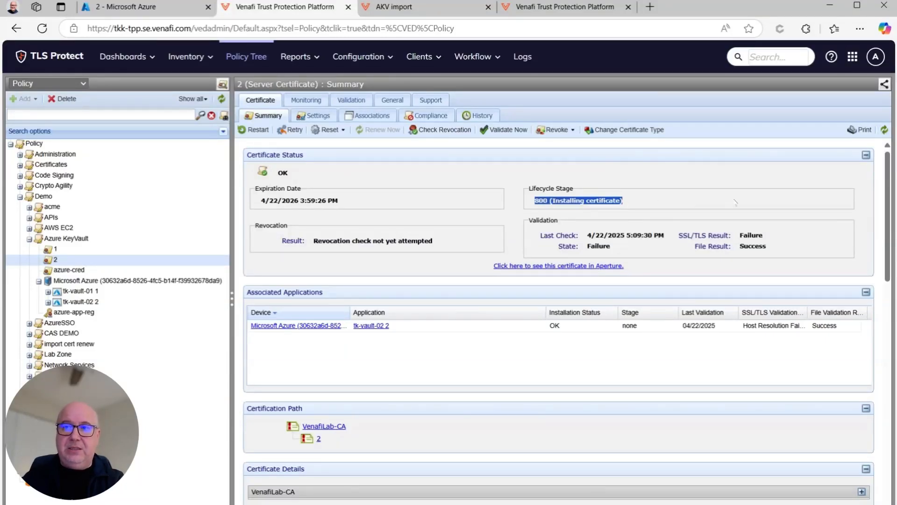
left_click(884, 130)
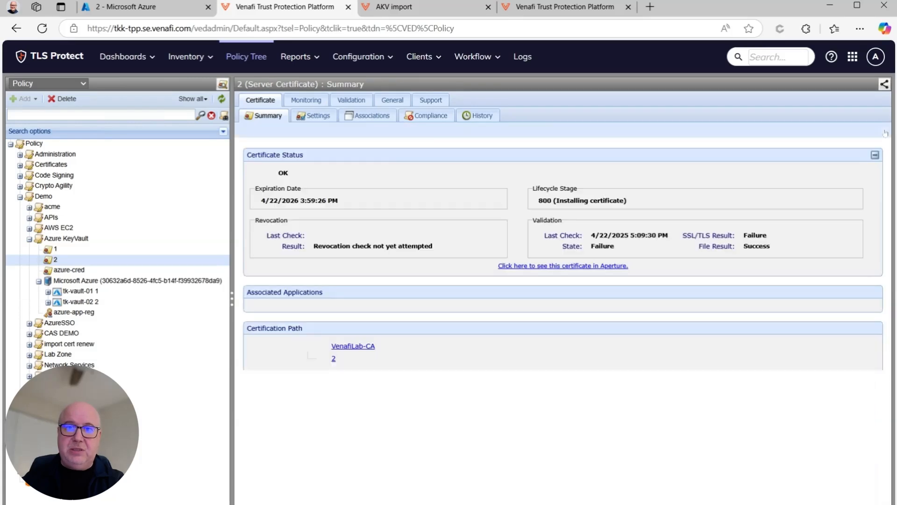
Step: Refresh certificate 2's version list in the Azure portal and recheck its renewal status in TLS Protect
left_click(140, 6)
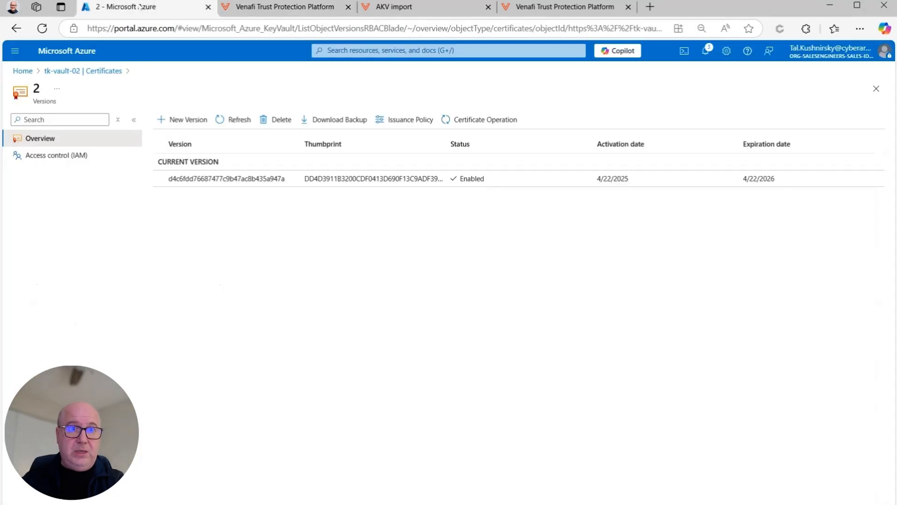
left_click(236, 120)
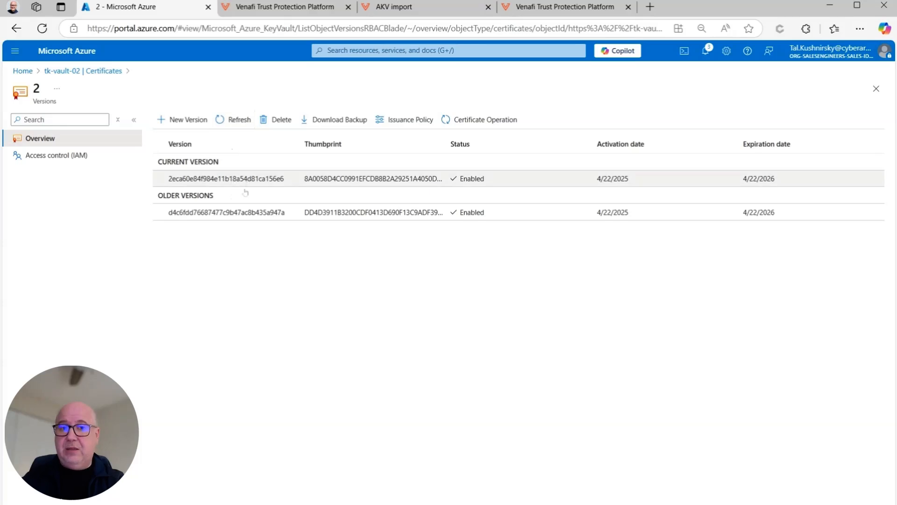
left_click(285, 6)
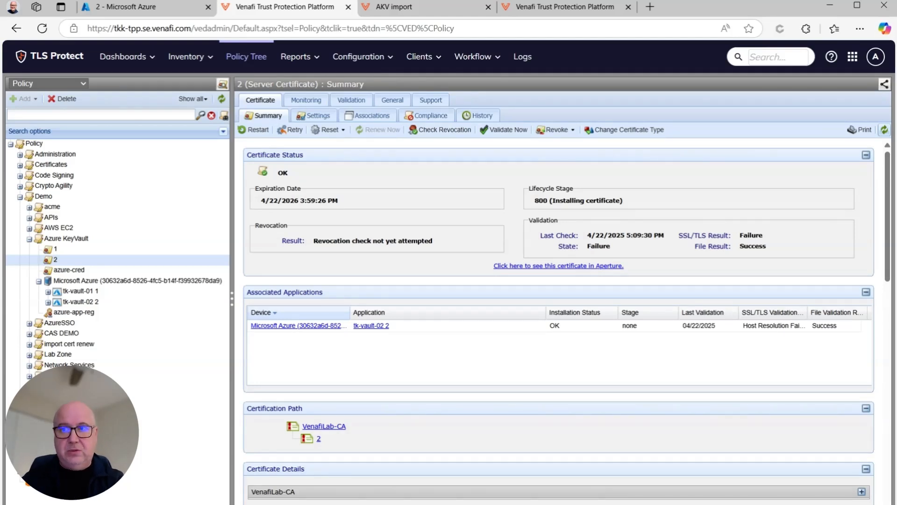
left_click(885, 129)
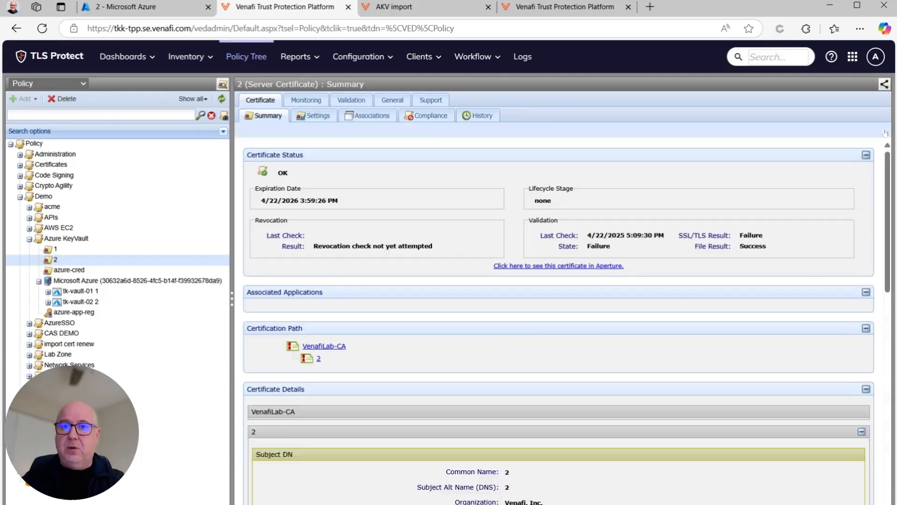